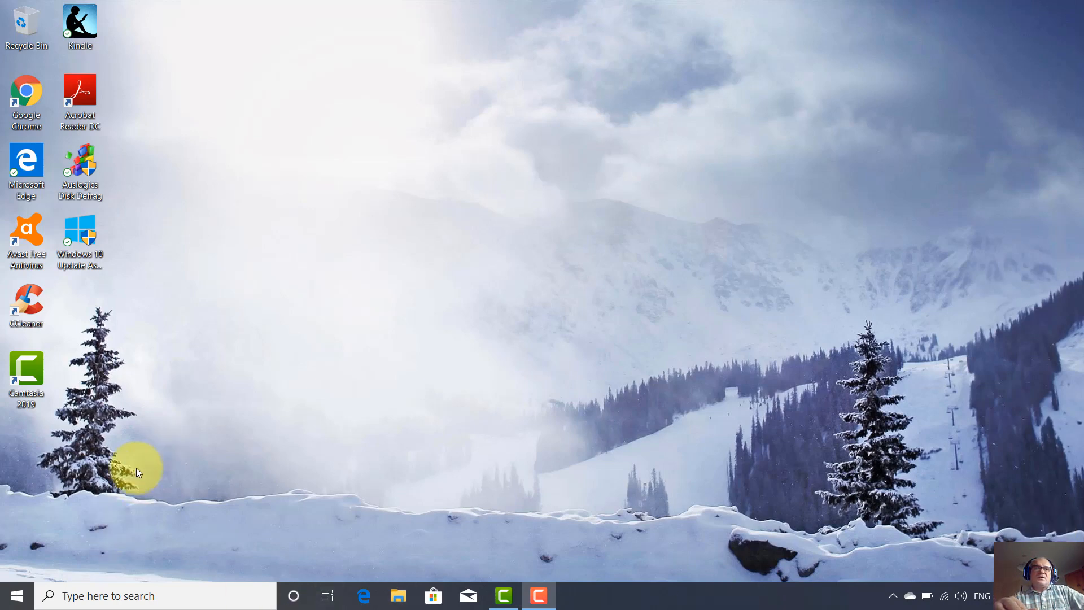
Step: Open SQL Server 2019 Configuration Manager from the Microsoft SQL Server 2019 program group
{"action": "left_click", "coordinate": [17, 599]}
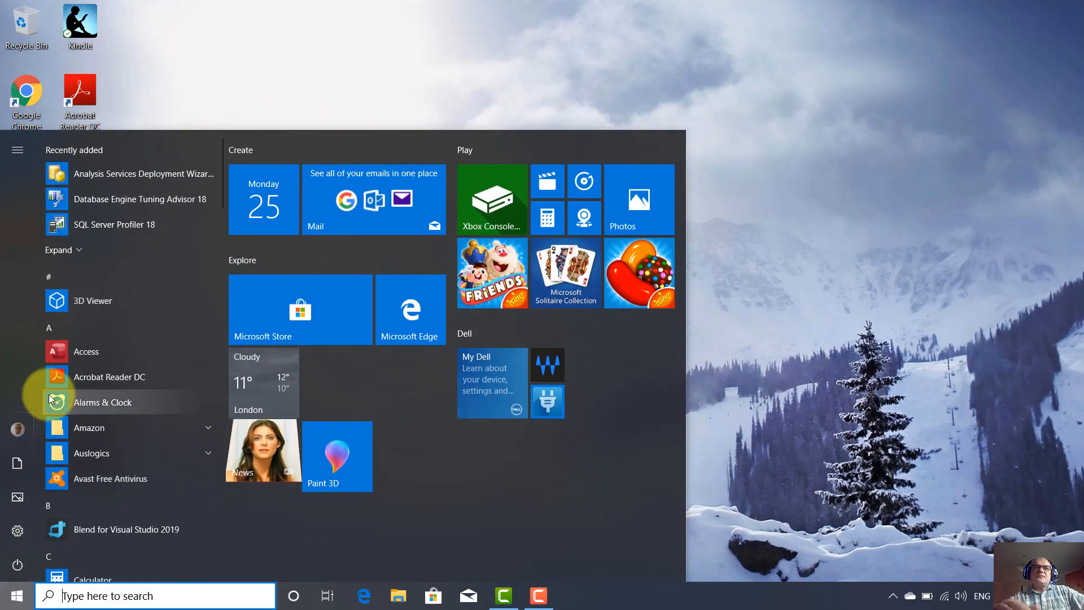
{"action": "left_click", "coordinate": [60, 316]}
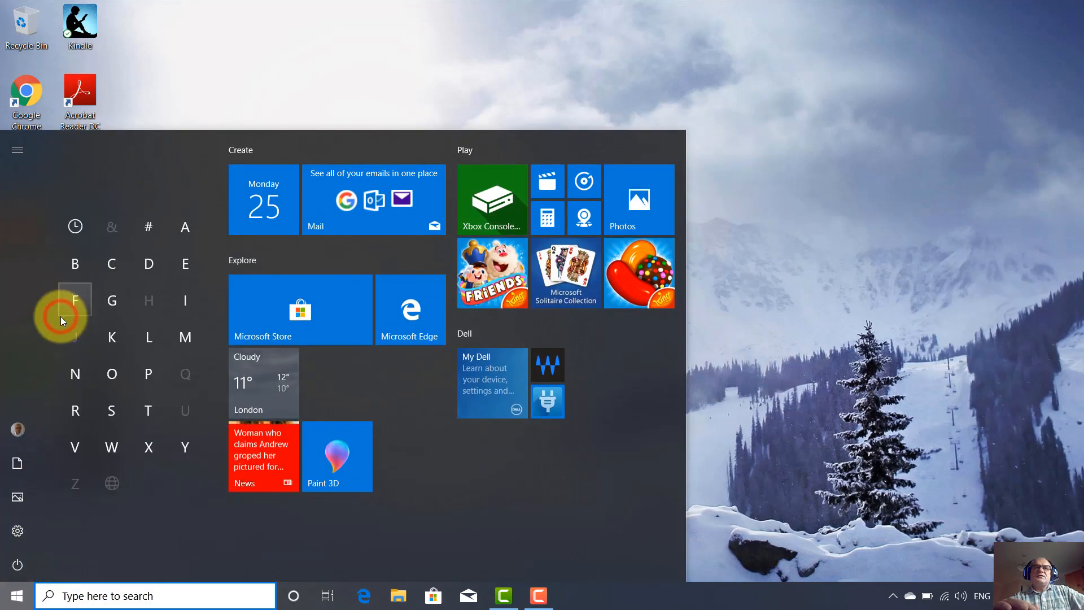
{"action": "left_click", "coordinate": [190, 344]}
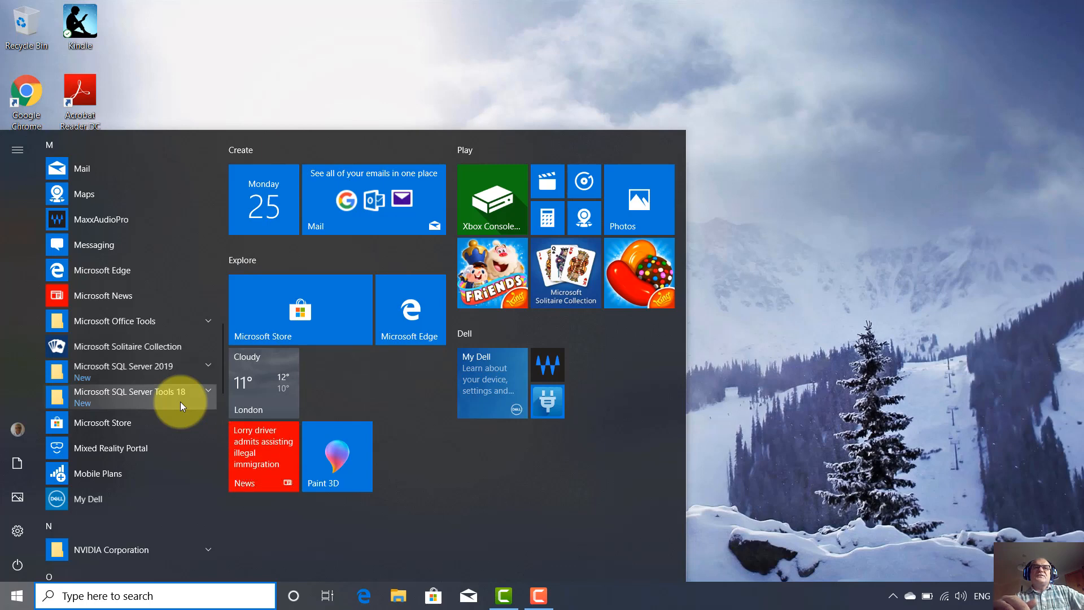
{"action": "left_click", "coordinate": [213, 365]}
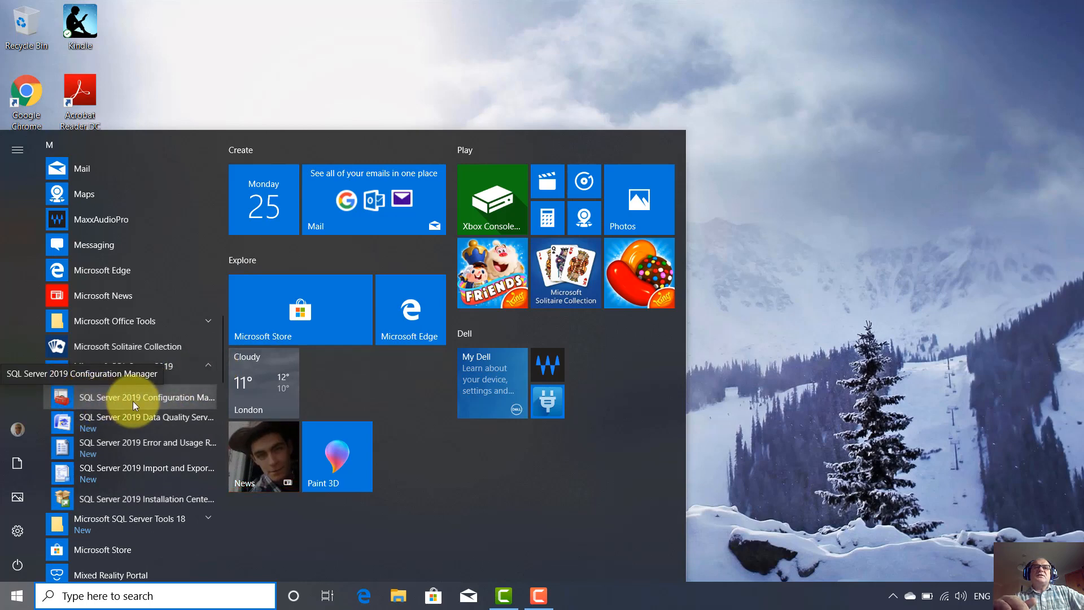
{"action": "left_click", "coordinate": [150, 398]}
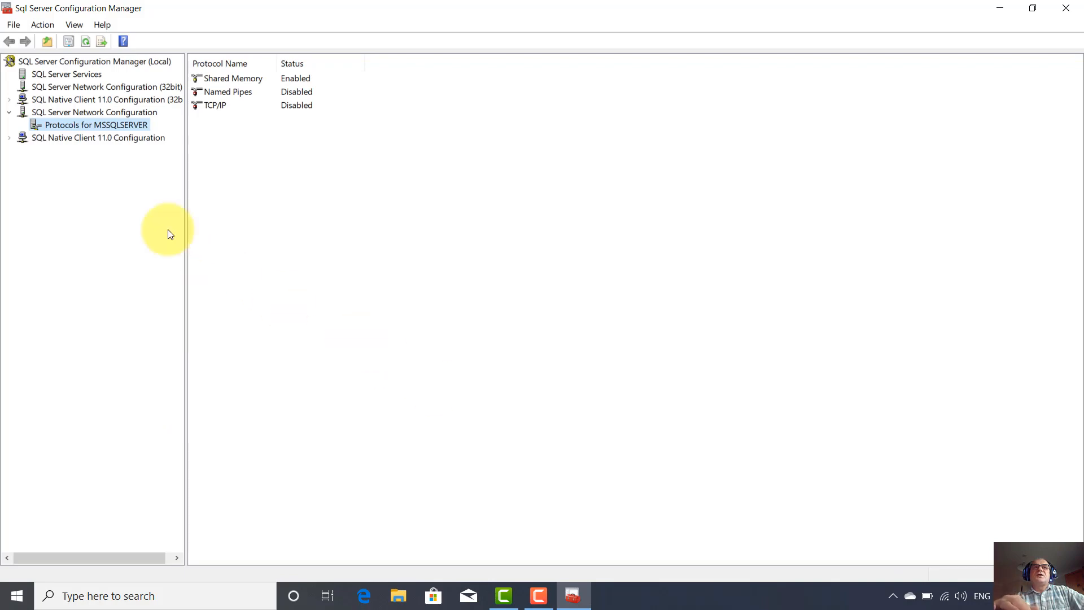
Step: Display the SQL Server Services and view the commands available for the SQL Server (MSSQLSERVER) service
{"action": "left_click", "coordinate": [80, 74]}
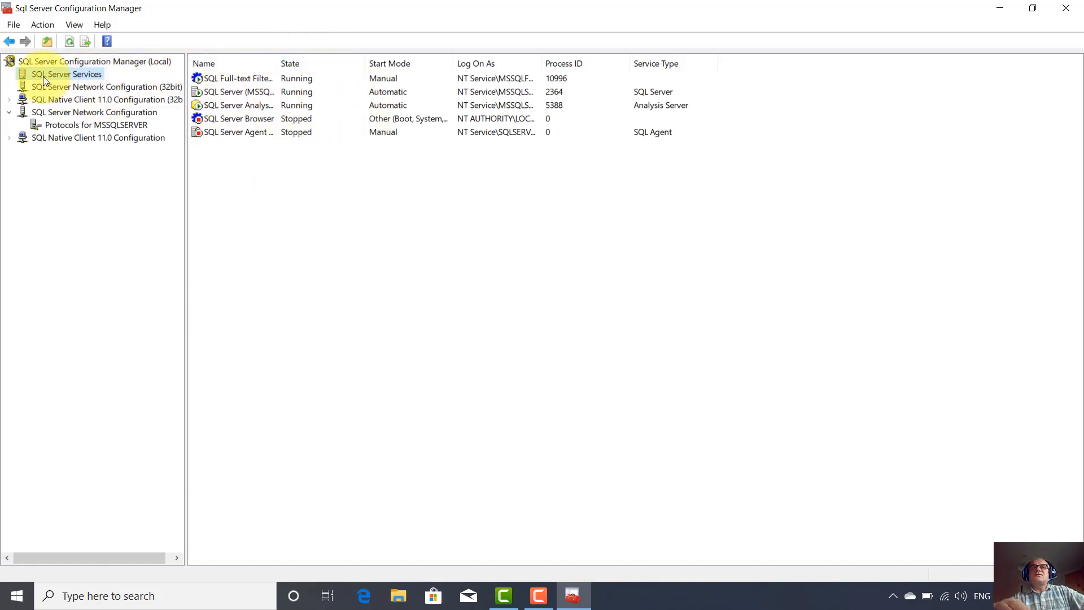
{"action": "left_click", "coordinate": [259, 93]}
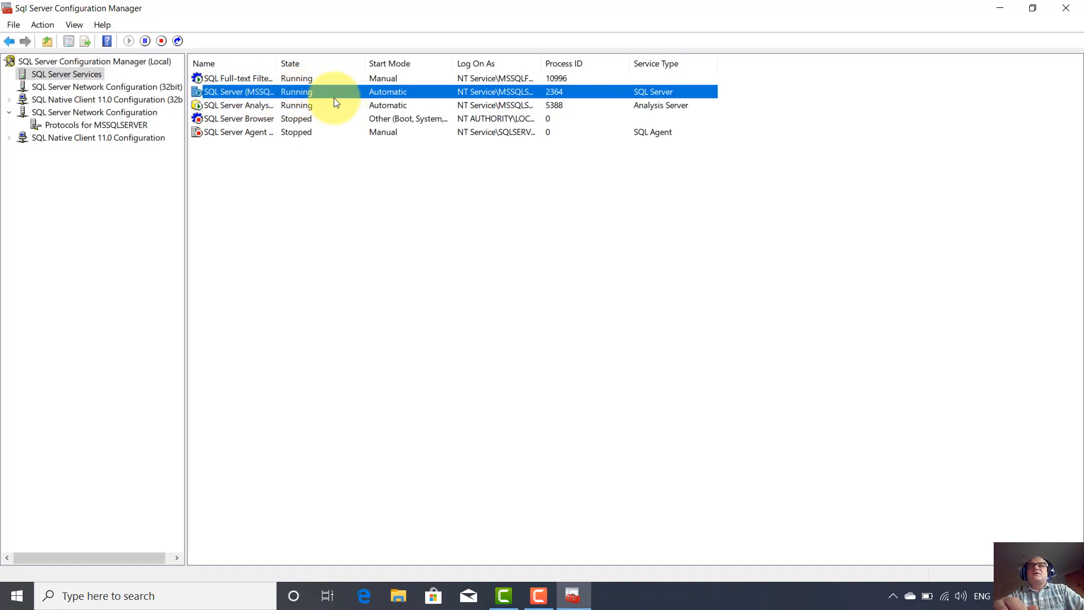
{"action": "right_click", "coordinate": [239, 89]}
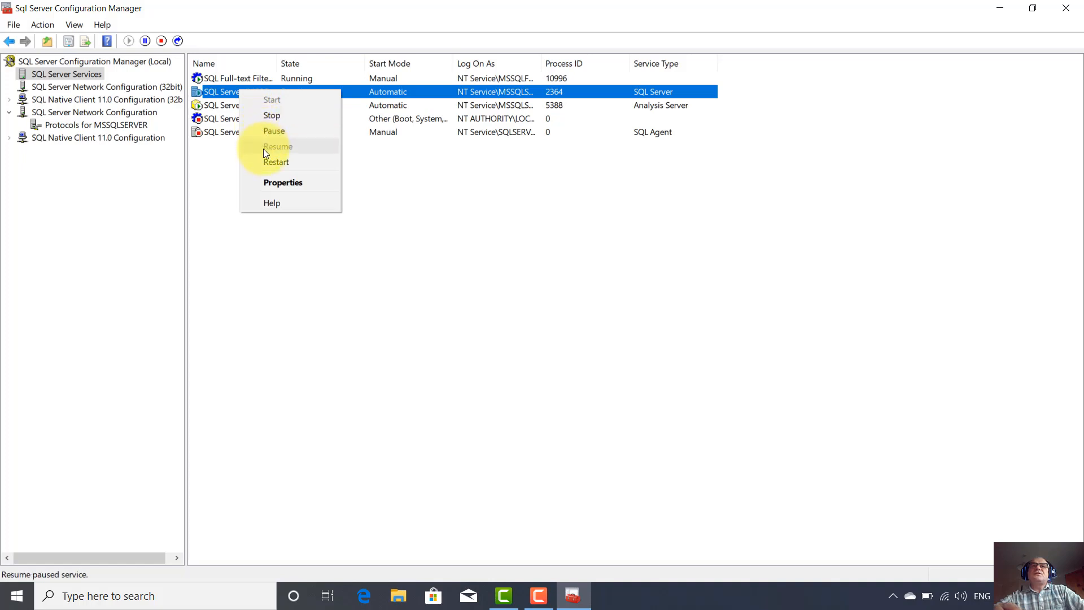
{"action": "left_click", "coordinate": [621, 200]}
Step: Open Microsoft SQL Server Management Studio from the Microsoft SQL Server Tools 18 program group
{"action": "left_click", "coordinate": [17, 596]}
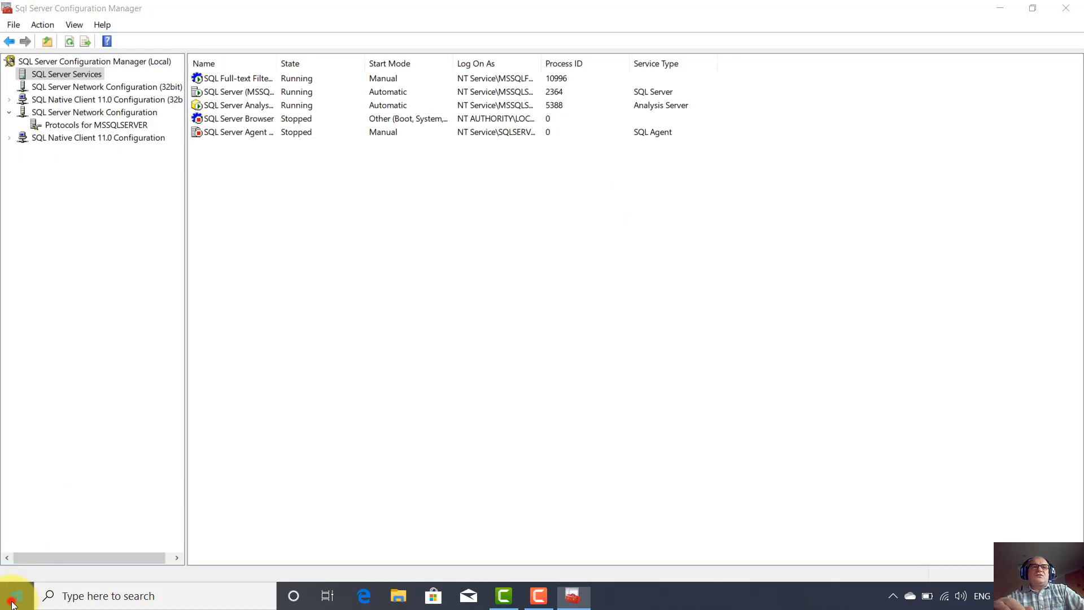
{"action": "left_click", "coordinate": [60, 505]}
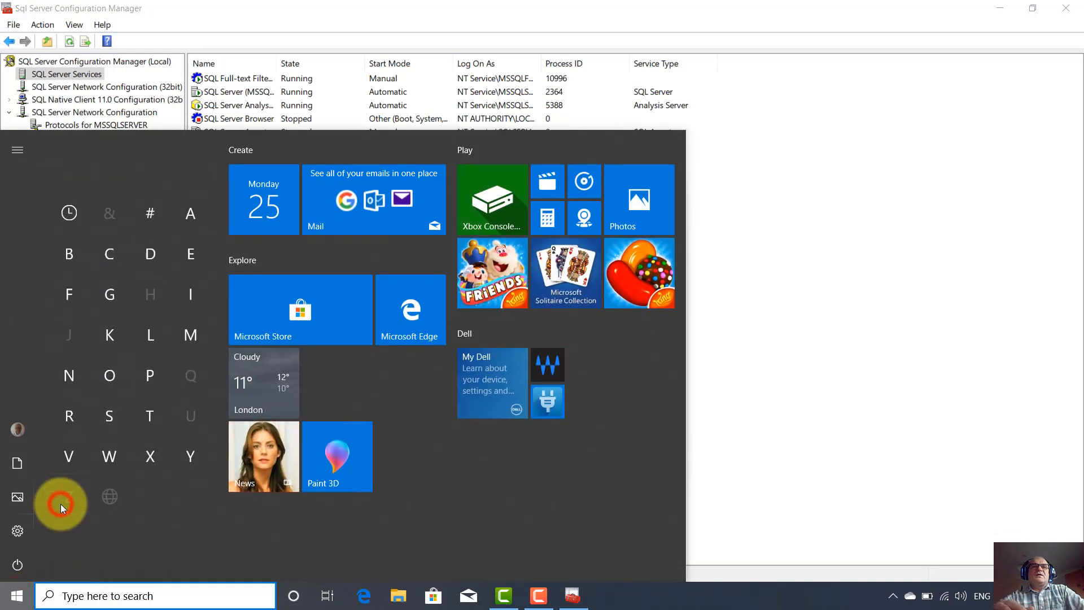
{"action": "left_click", "coordinate": [182, 333]}
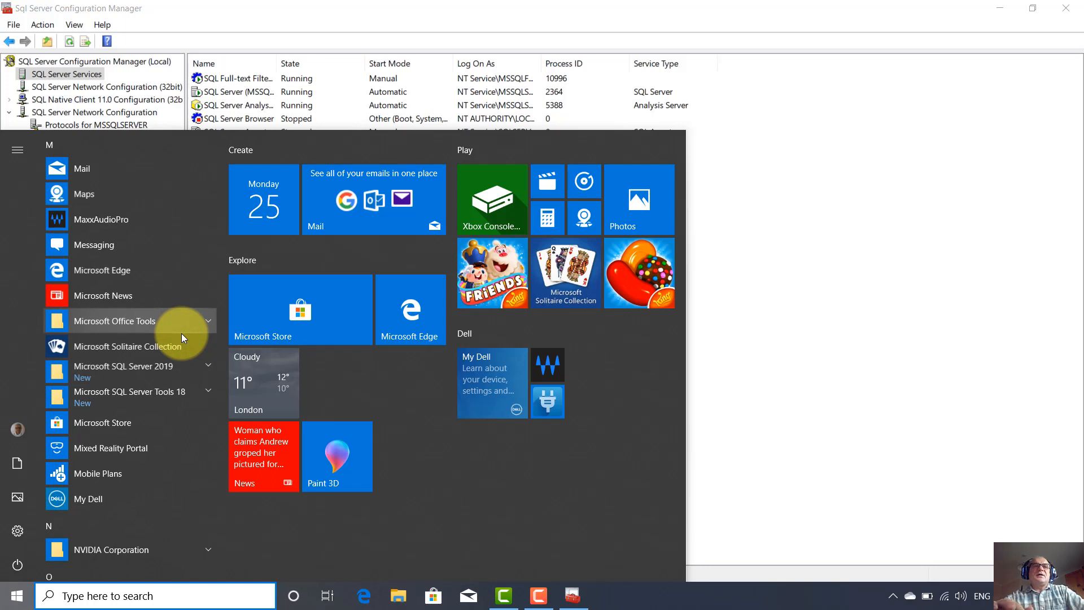
{"action": "left_click", "coordinate": [204, 392]}
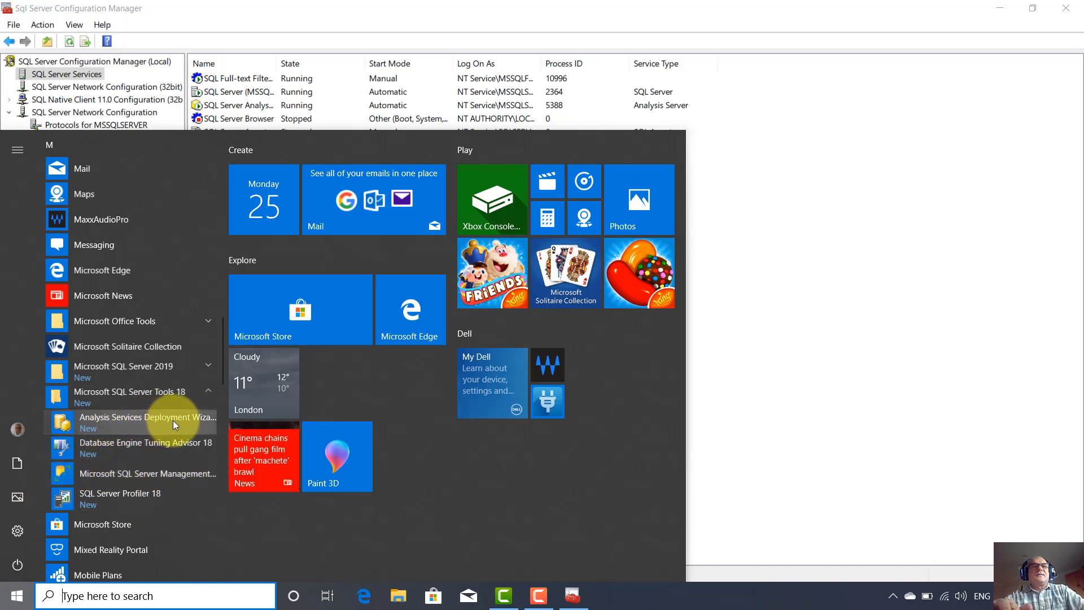
{"action": "left_click", "coordinate": [102, 476]}
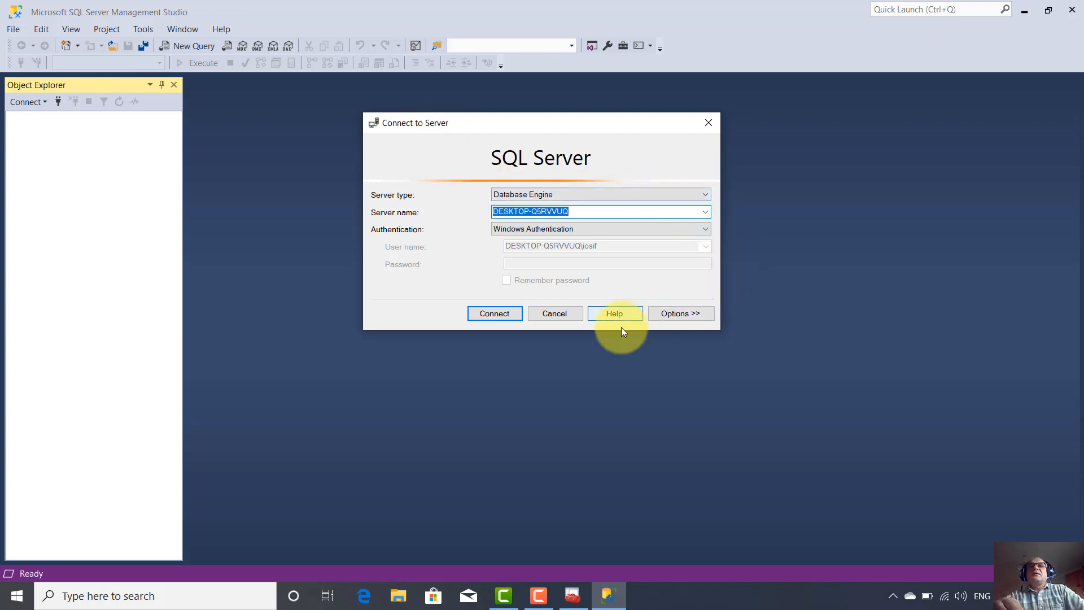
Step: Switch the connection's authentication to SQL Server Authentication and back to Windows Authentication
{"action": "left_click", "coordinate": [706, 229]}
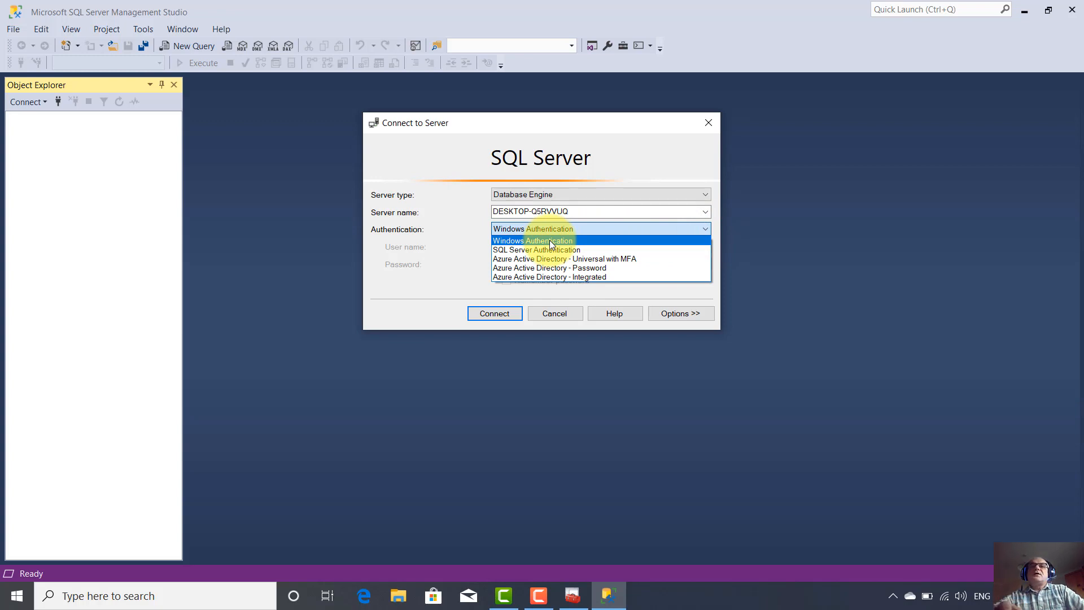
{"action": "left_click", "coordinate": [512, 252]}
{"action": "left_click", "coordinate": [526, 264]}
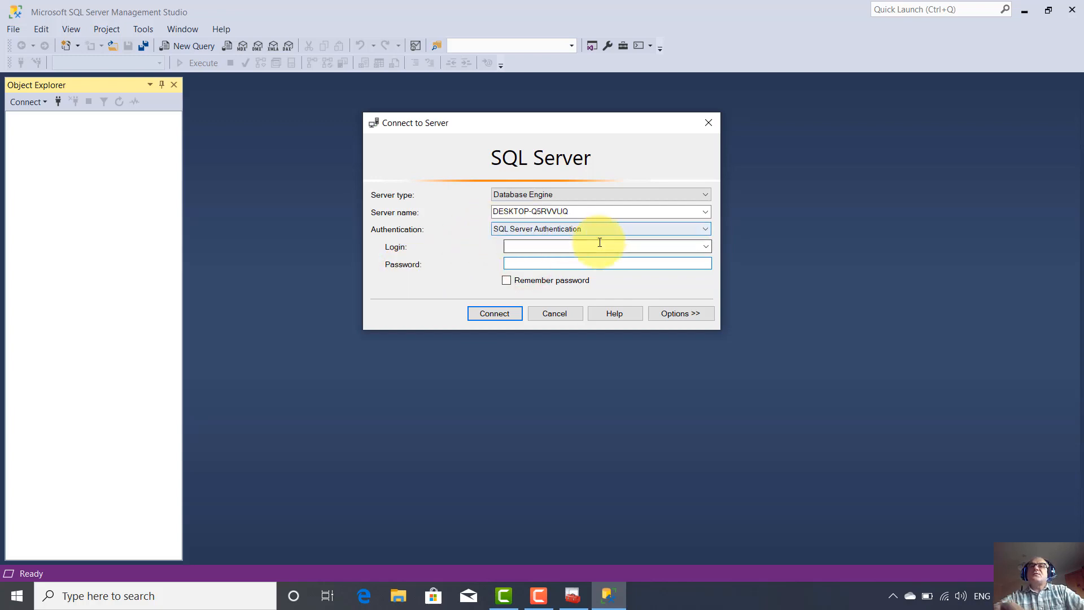
{"action": "left_click", "coordinate": [704, 228]}
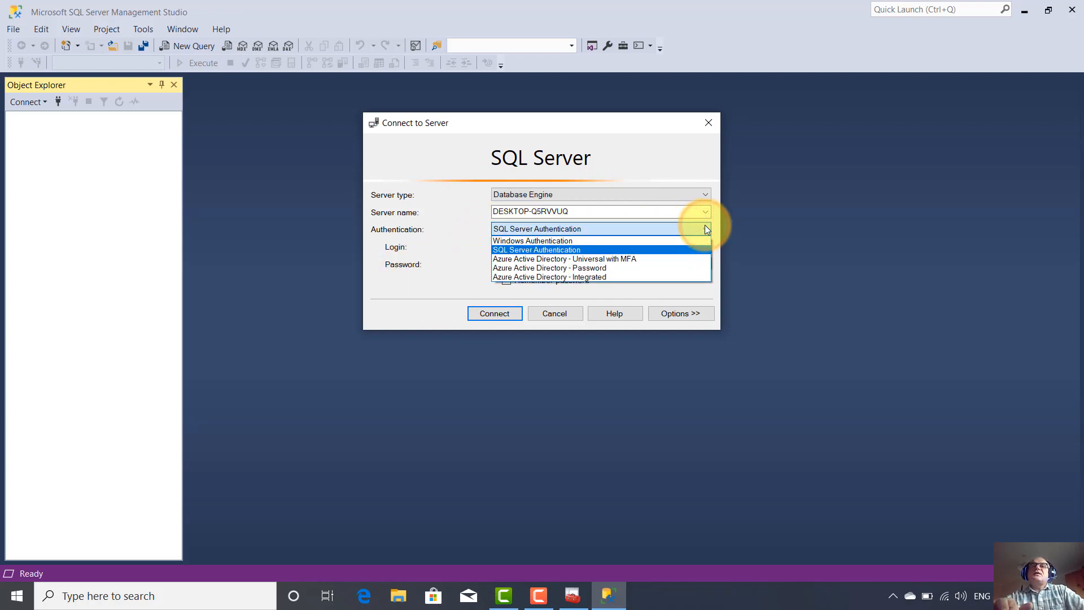
{"action": "left_click", "coordinate": [563, 240]}
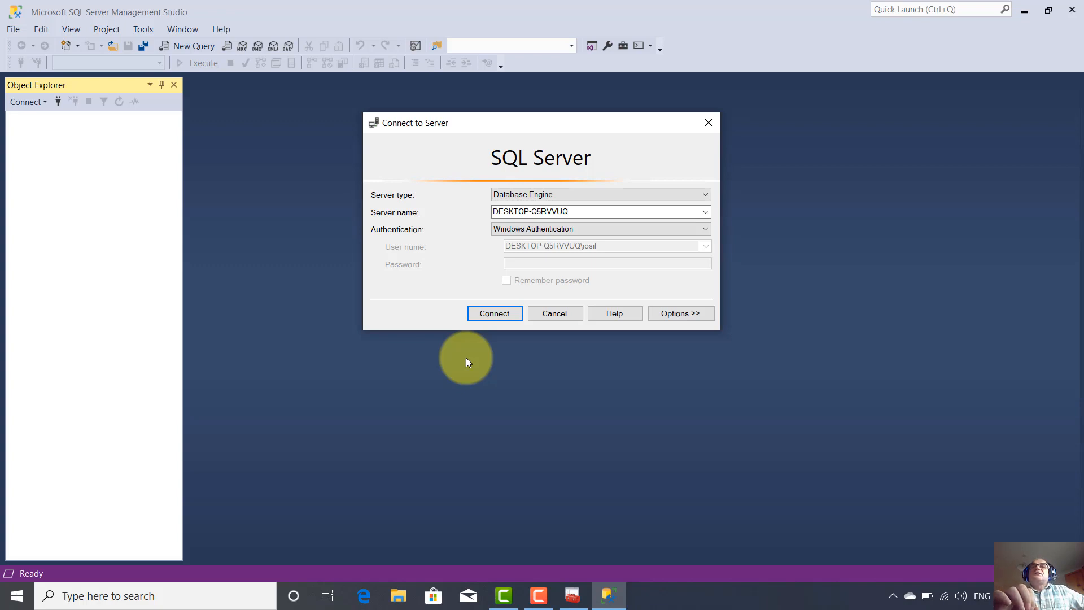
Step: Connect to the local Database Engine with Windows Authentication, then close SQL Server Management Studio
{"action": "left_click", "coordinate": [506, 312]}
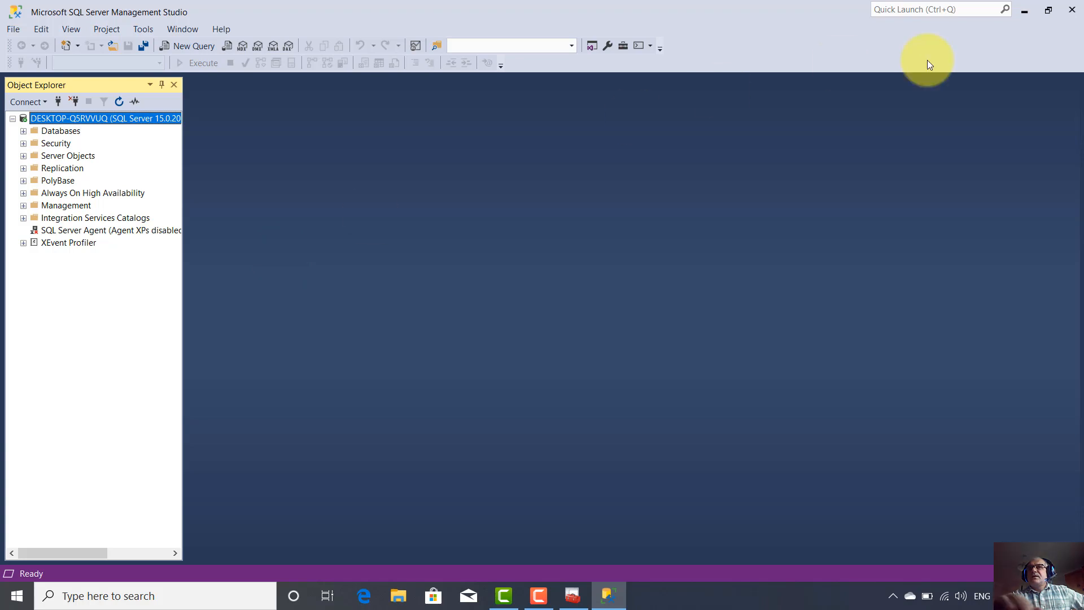
{"action": "left_click", "coordinate": [1076, 7]}
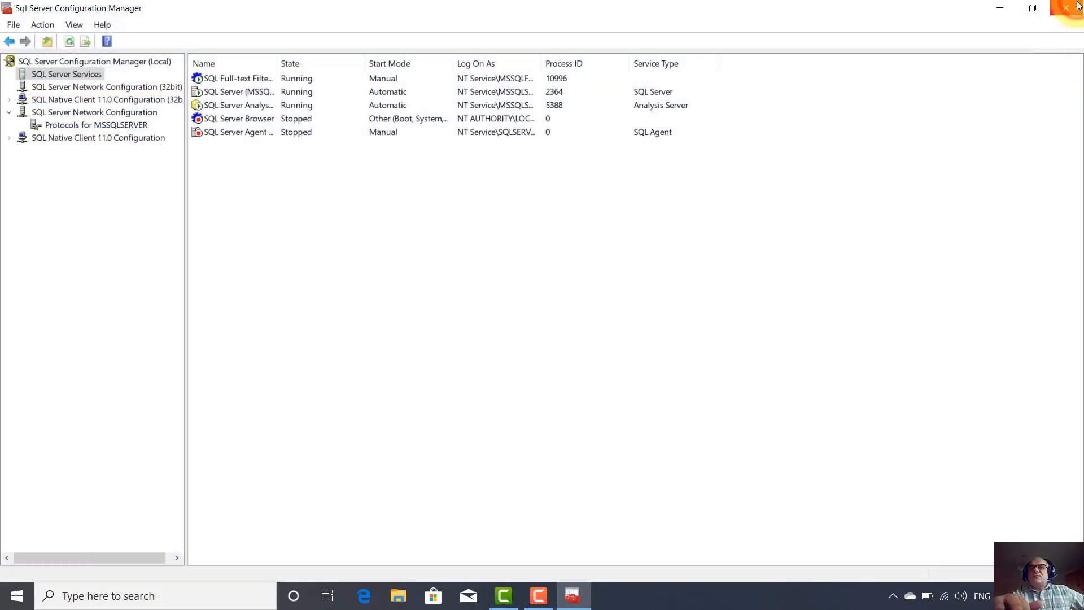
Step: Stop the SQL Server (MSSQLSERVER) service in SQL Server Configuration Manager
{"action": "left_click", "coordinate": [232, 94]}
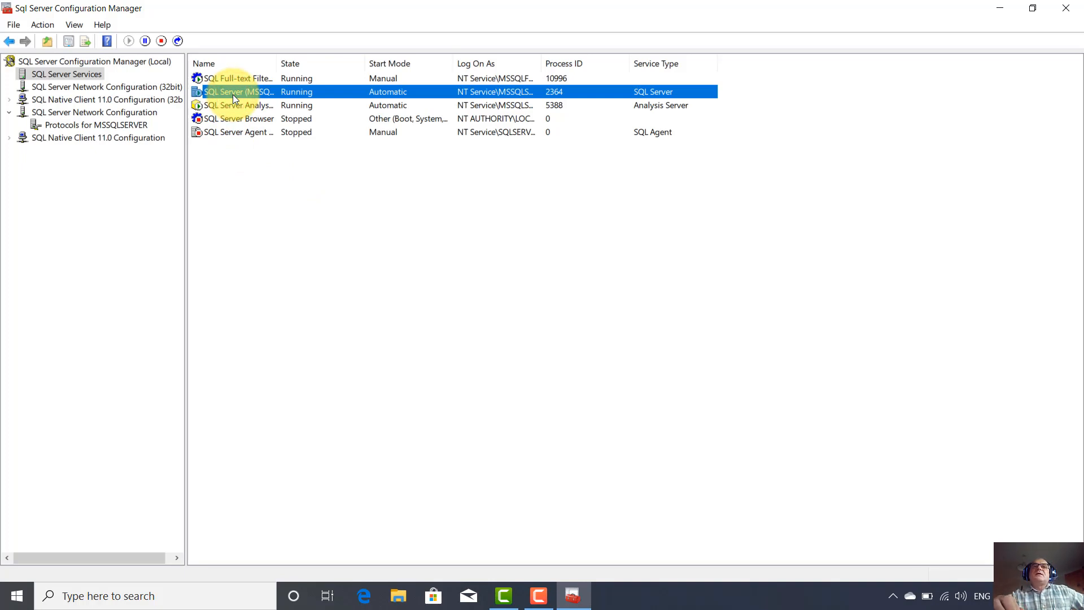
{"action": "right_click", "coordinate": [232, 94]}
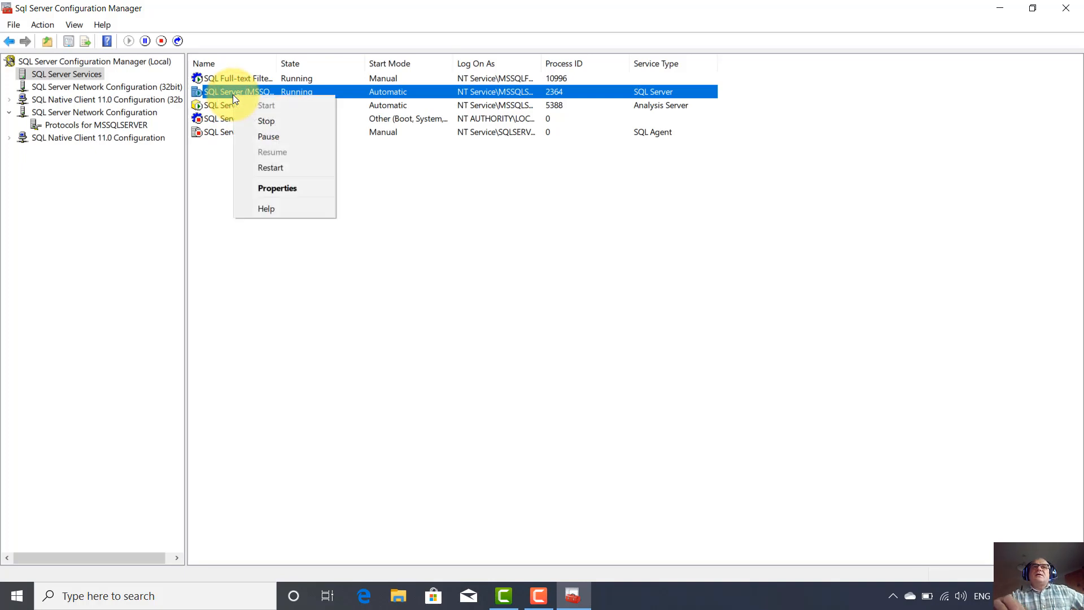
{"action": "left_click", "coordinate": [262, 123]}
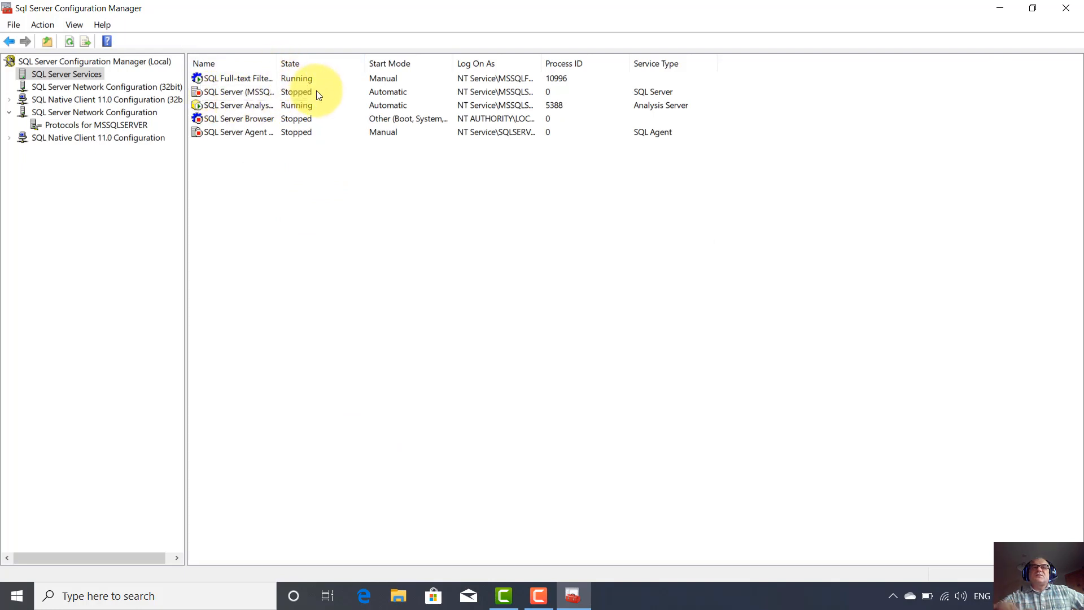
Step: Reopen SQL Server Management Studio and try to connect to the local Database Engine with Windows Authentication
{"action": "left_click", "coordinate": [17, 596]}
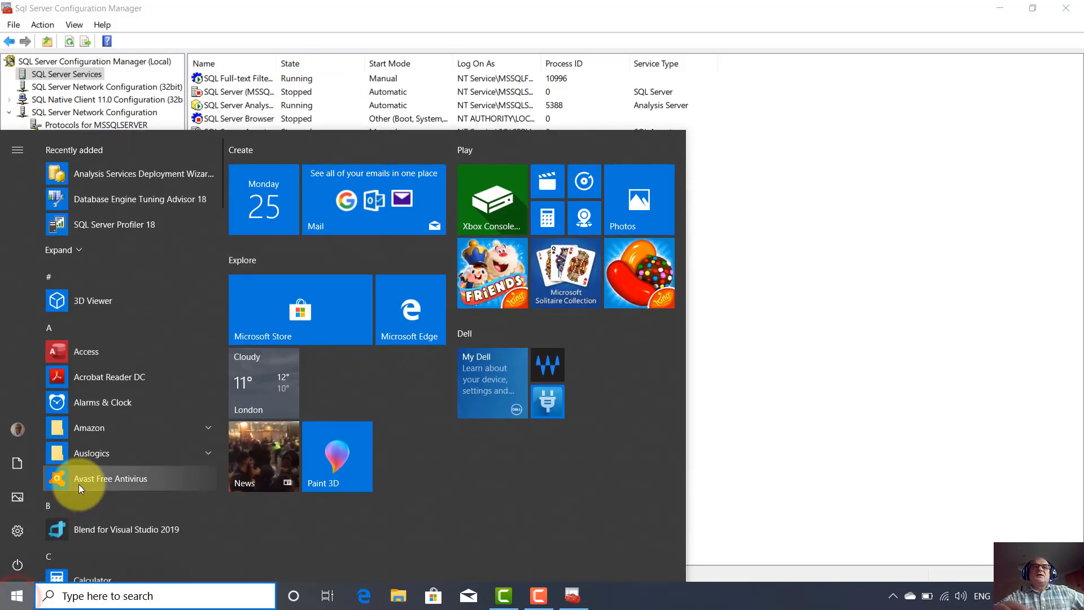
{"action": "left_click", "coordinate": [150, 328]}
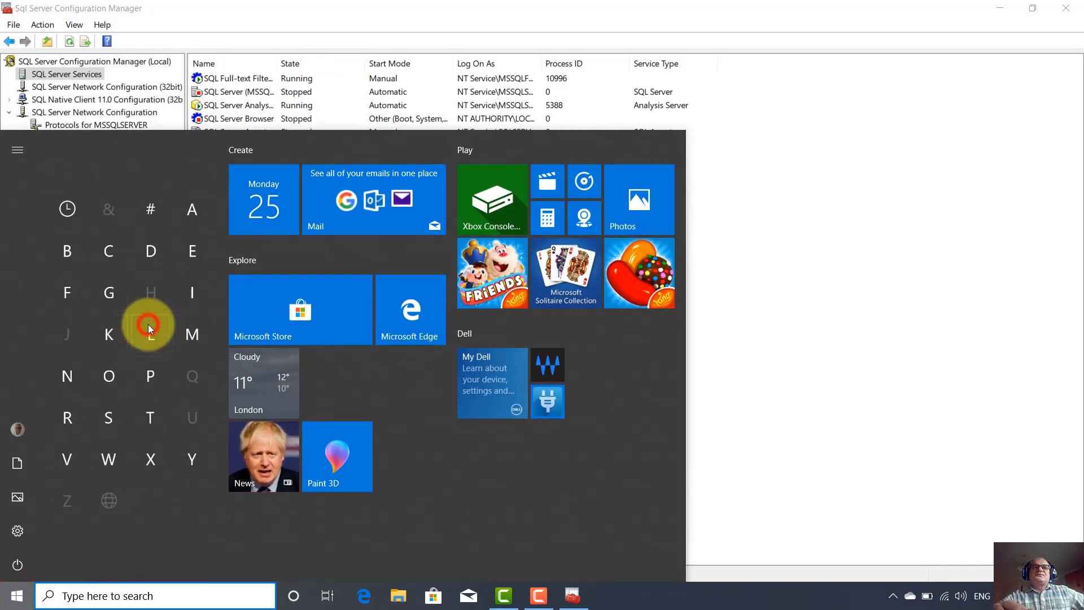
{"action": "left_click", "coordinate": [185, 340]}
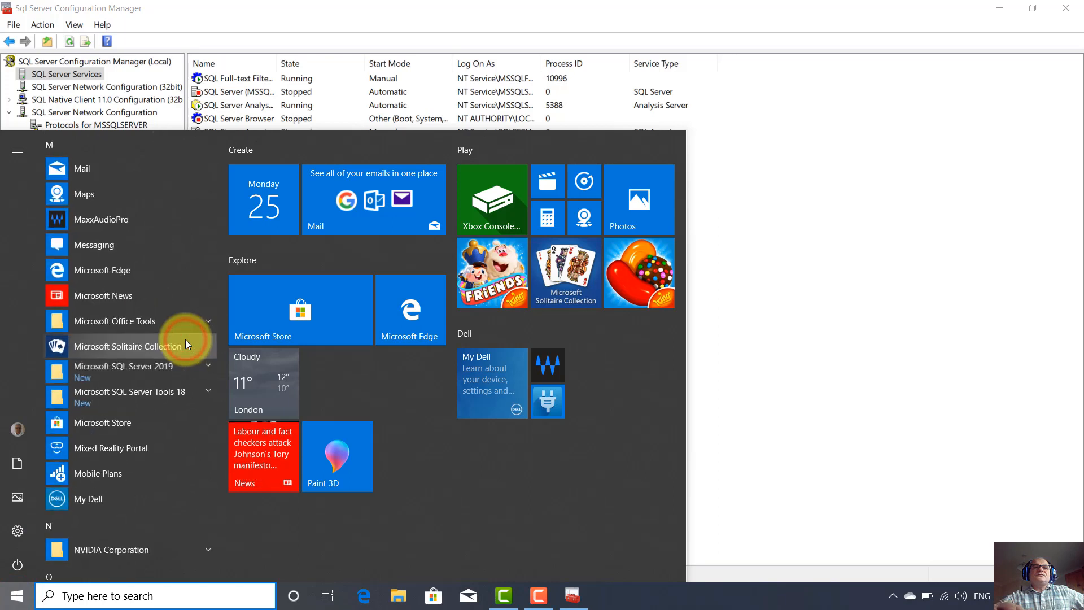
{"action": "left_click", "coordinate": [214, 391]}
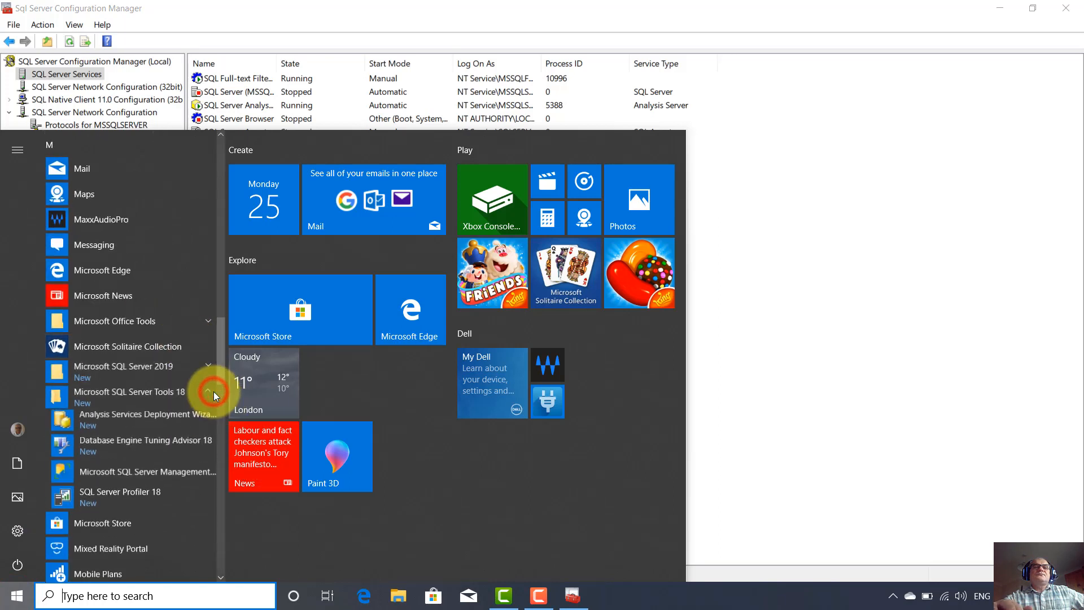
{"action": "left_click", "coordinate": [188, 472]}
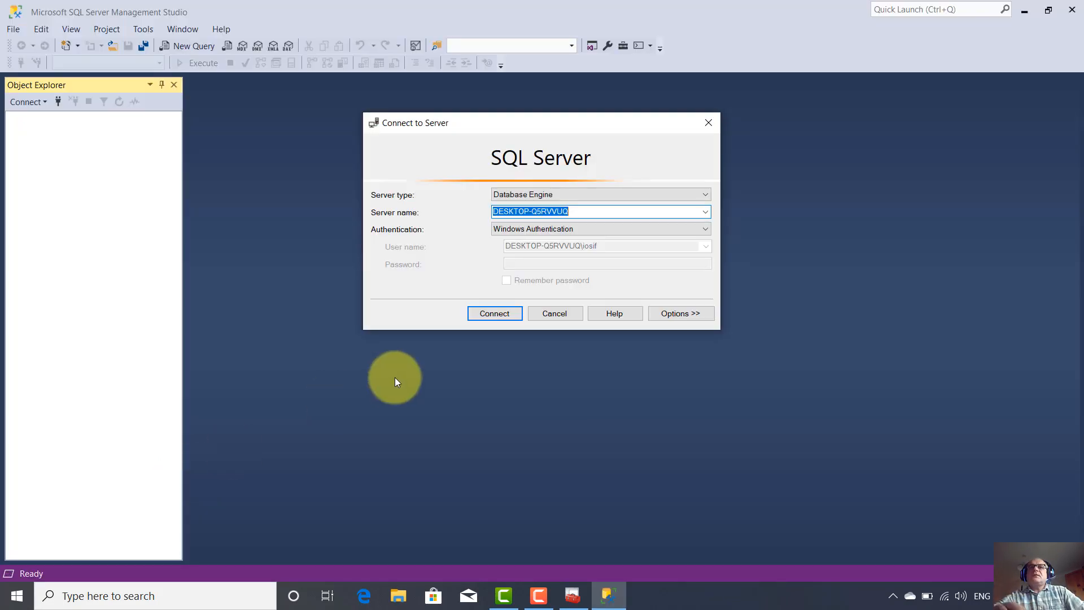
{"action": "left_click", "coordinate": [501, 317]}
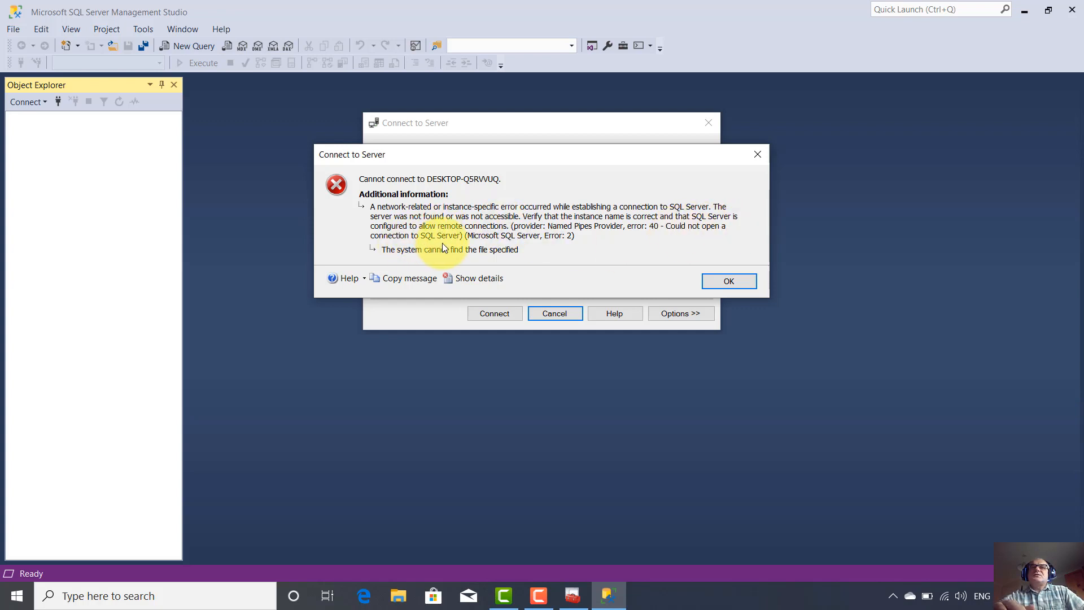
{"action": "left_click", "coordinate": [764, 151]}
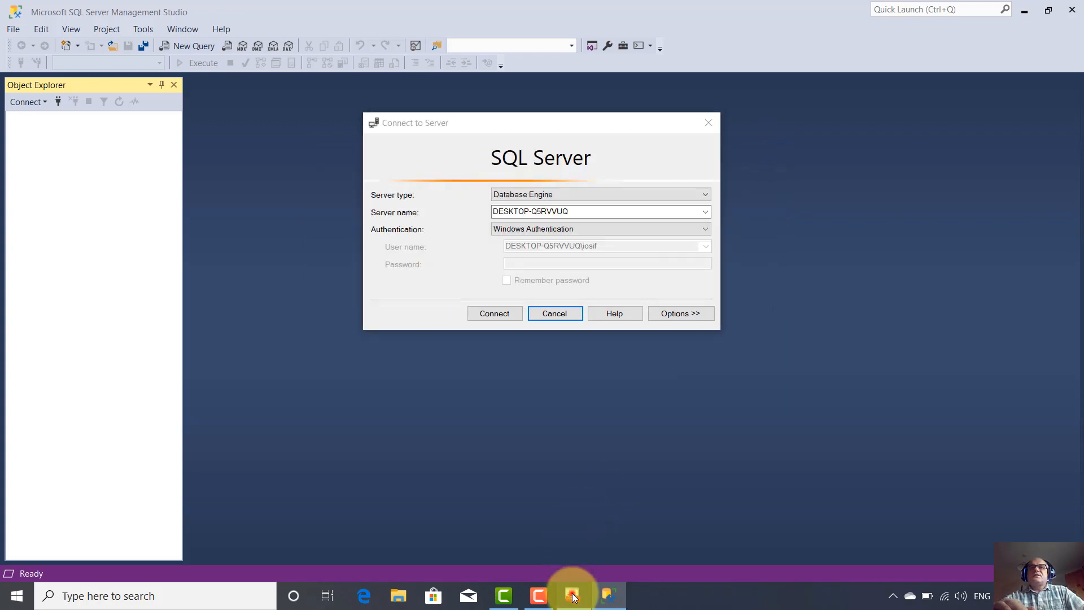
Step: Return to SQL Server Configuration Manager and check the commands offered for the stopped SQL Server (MSSQLSERVER) service
{"action": "left_click", "coordinate": [571, 590]}
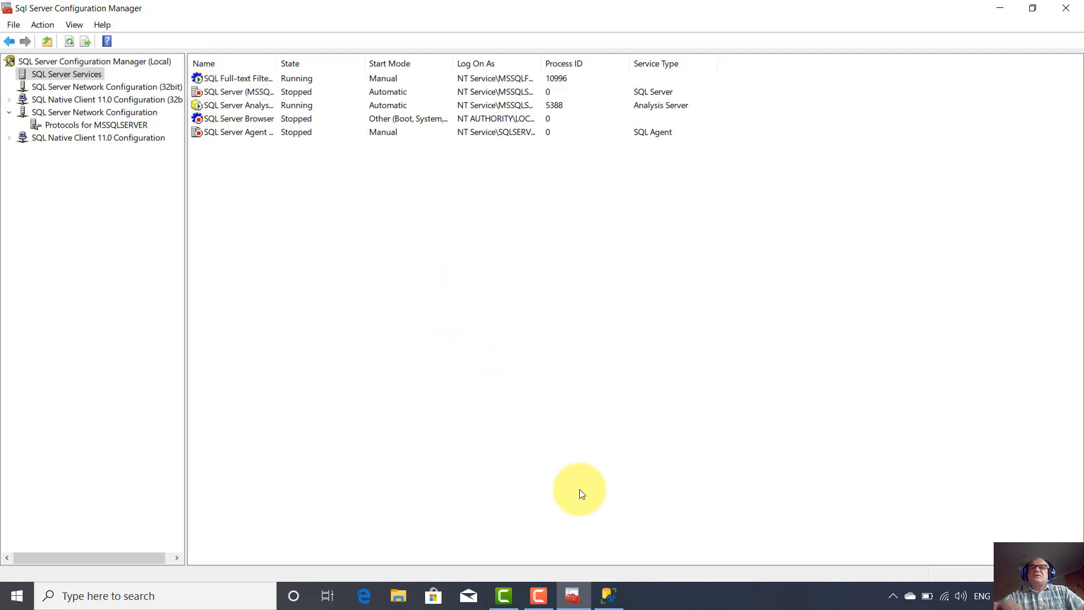
{"action": "left_click", "coordinate": [609, 594]}
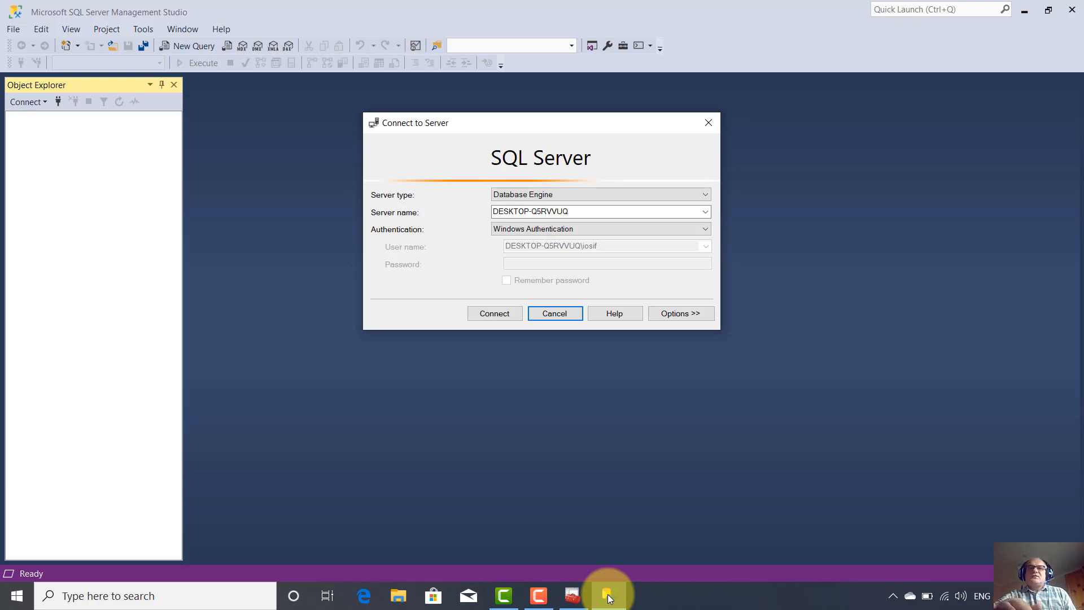
{"action": "left_click", "coordinate": [572, 594]}
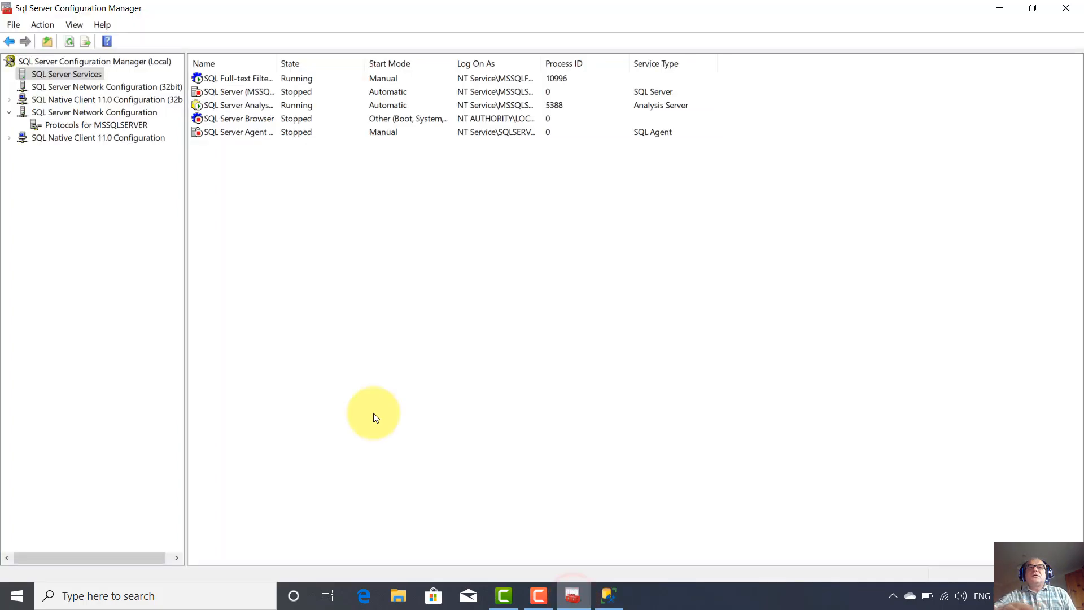
{"action": "left_click", "coordinate": [229, 93]}
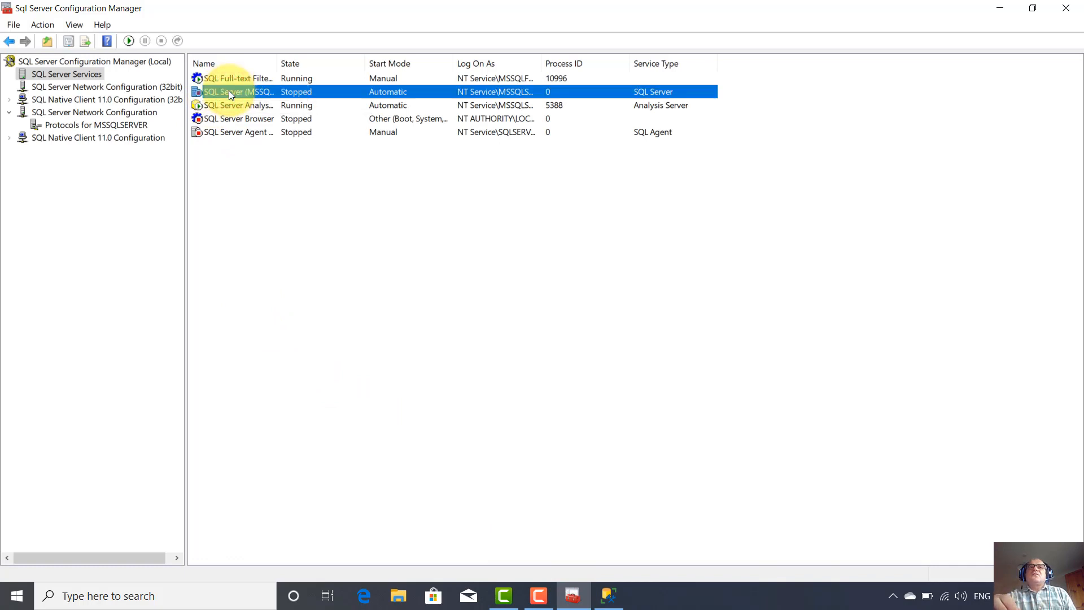
{"action": "right_click", "coordinate": [228, 92]}
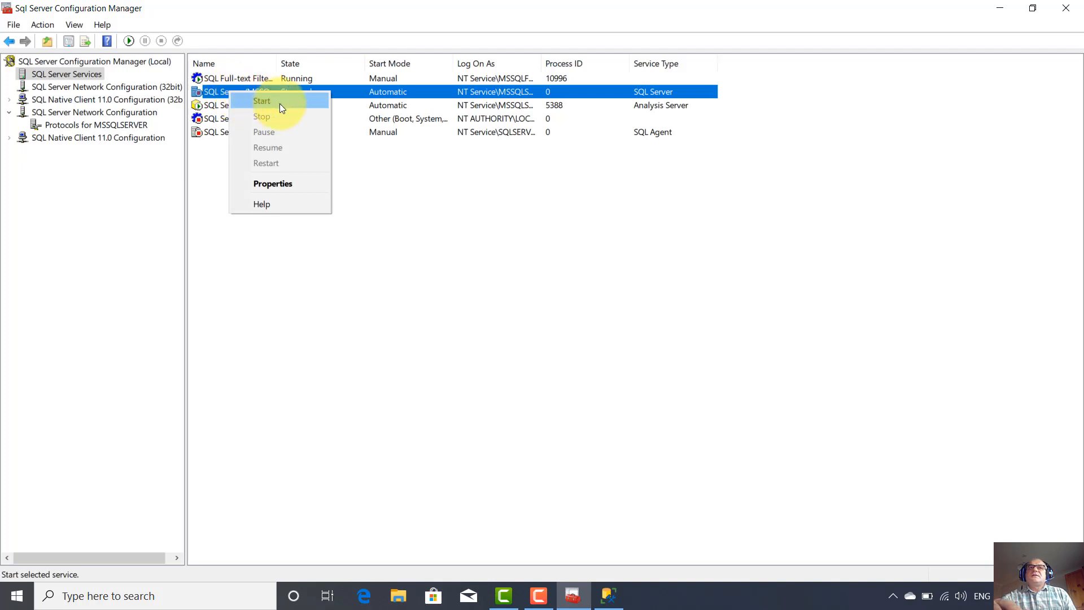
{"action": "left_click", "coordinate": [447, 166]}
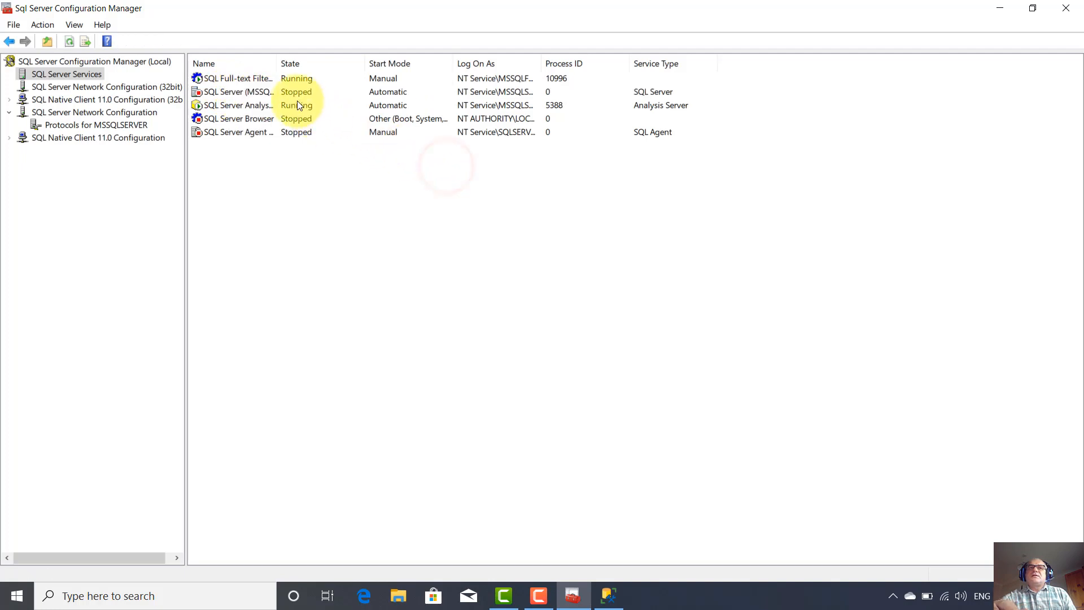
Step: Start the stopped SQL Server (MSSQLSERVER) service
{"action": "left_click", "coordinate": [242, 92]}
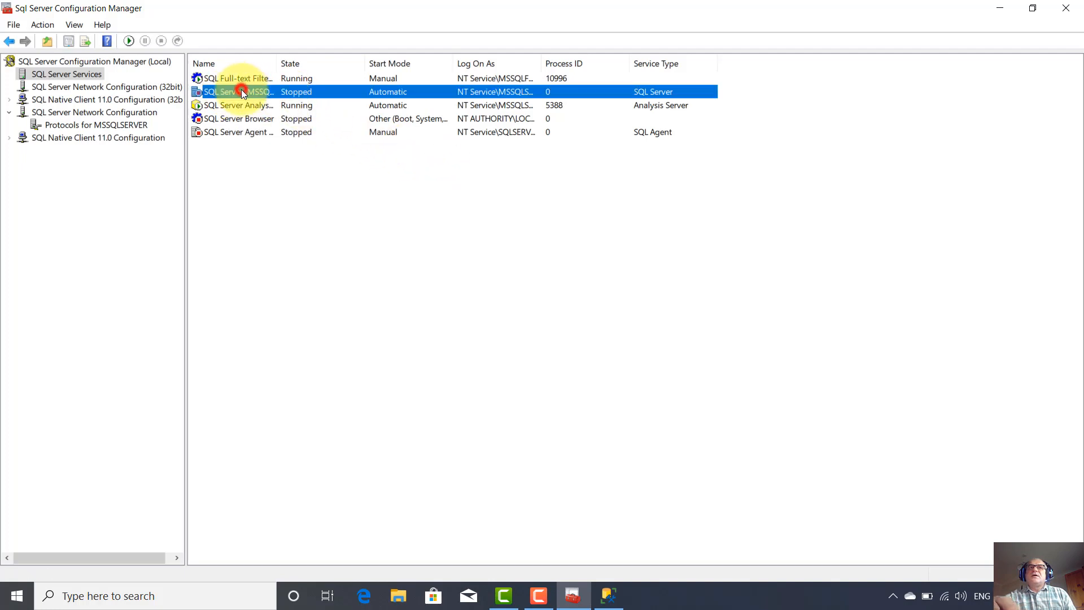
{"action": "right_click", "coordinate": [242, 92]}
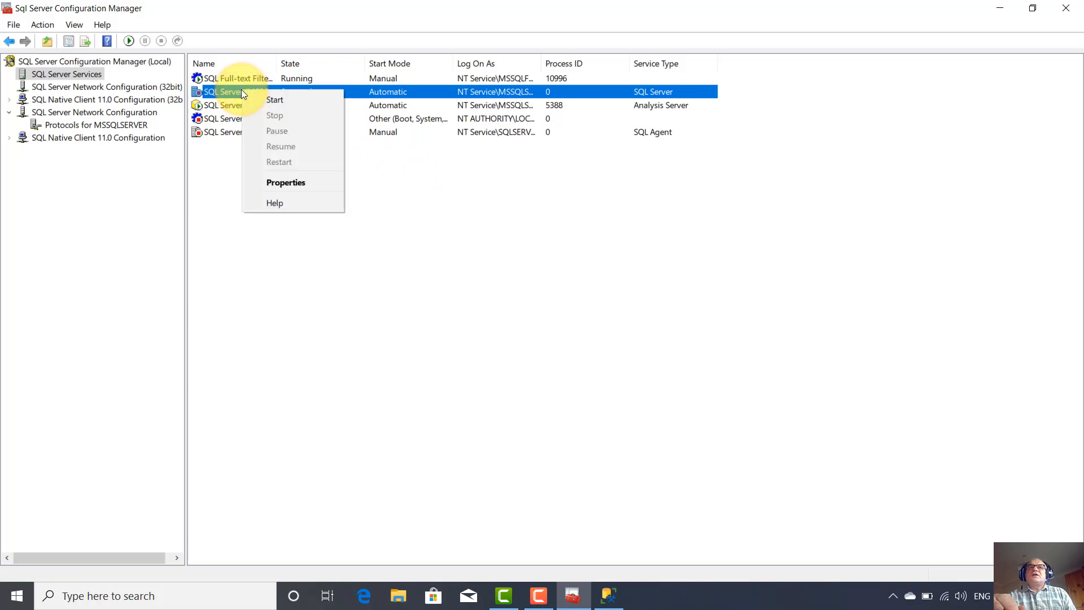
{"action": "left_click", "coordinate": [279, 99]}
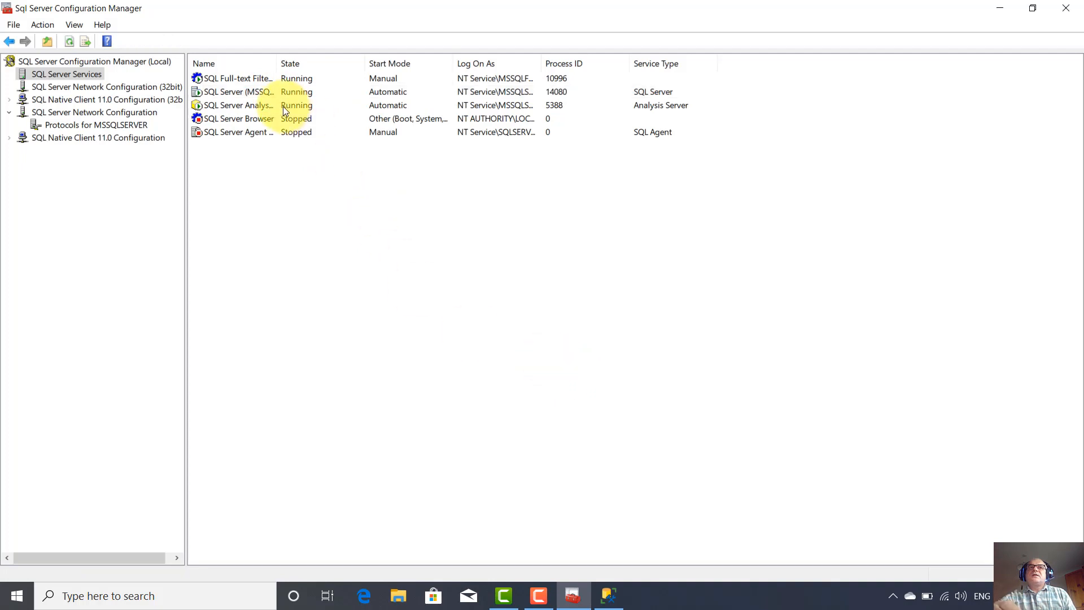
Step: Switch to SQL Server Management Studio and connect to the local Database Engine with Windows Authentication
{"action": "left_click", "coordinate": [618, 602]}
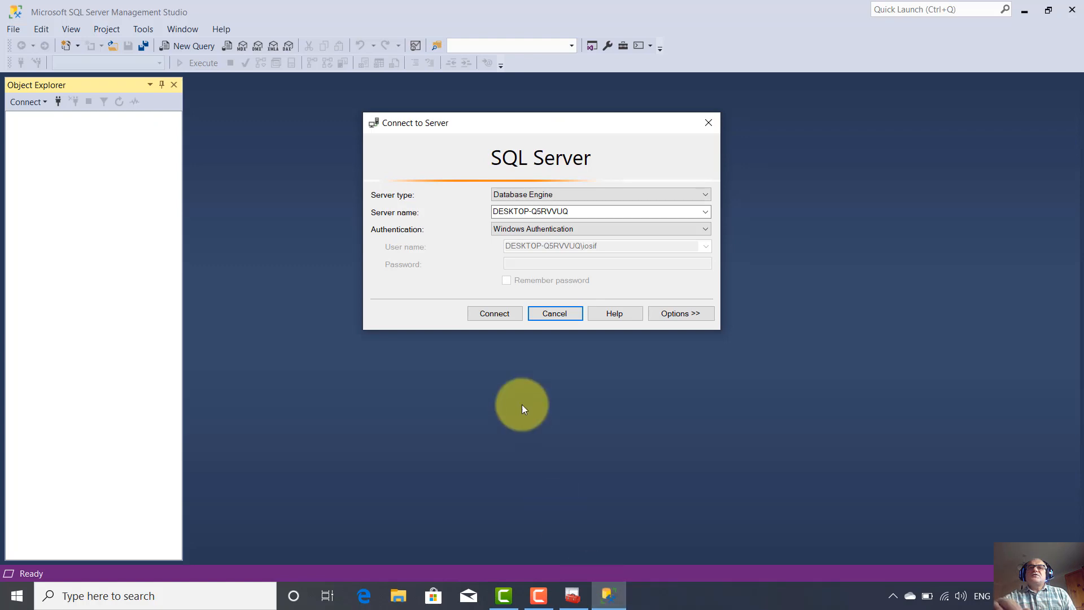
{"action": "left_click", "coordinate": [506, 314]}
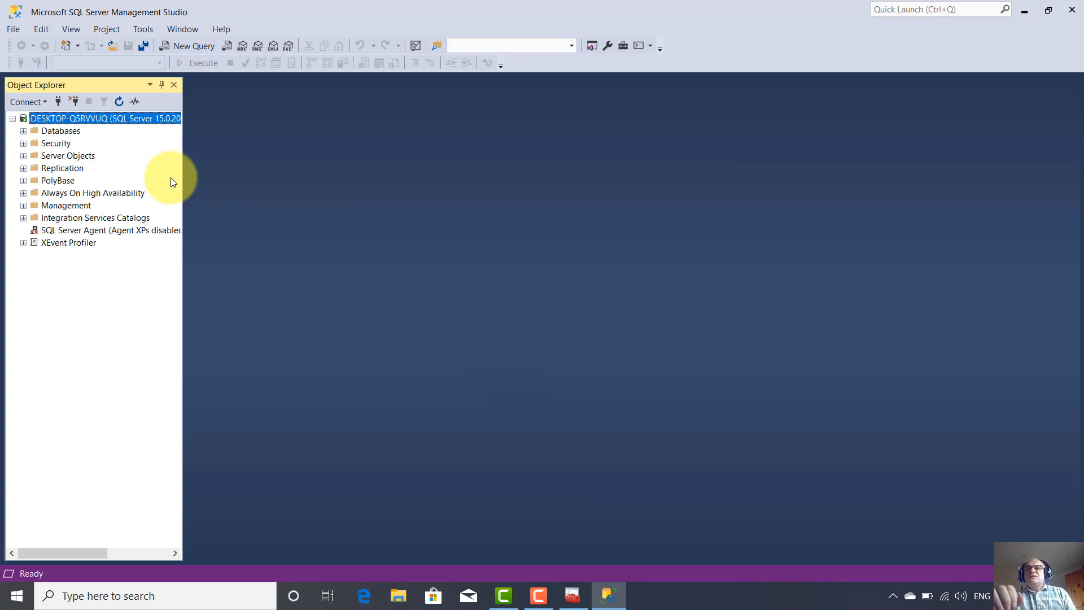
Step: Return to SQL Server Configuration Manager and restart the SQL Server (MSSQLSERVER) service
{"action": "left_click", "coordinate": [573, 595]}
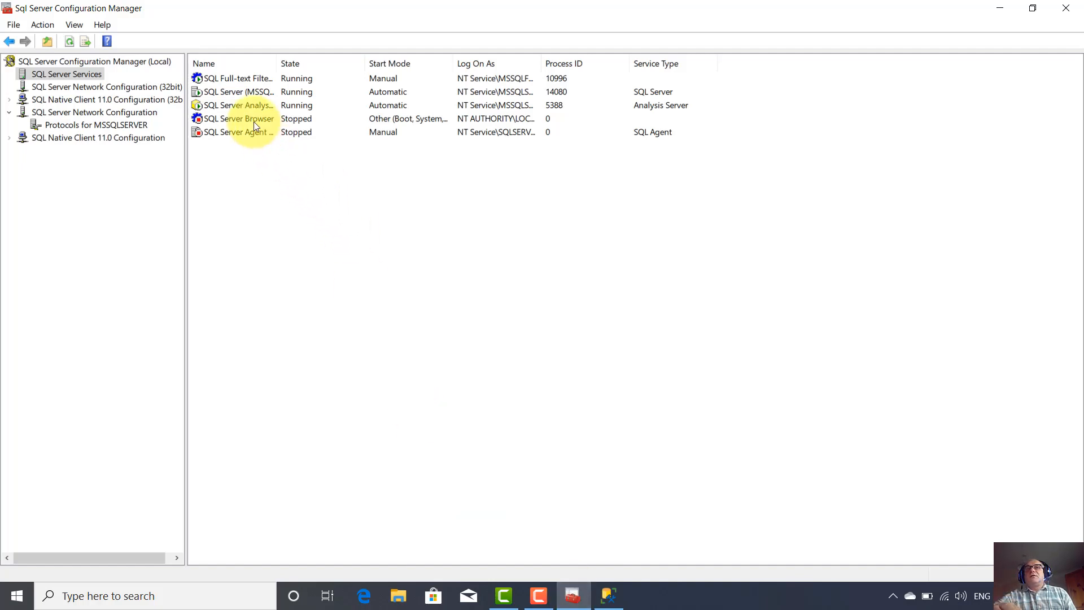
{"action": "left_click", "coordinate": [239, 91]}
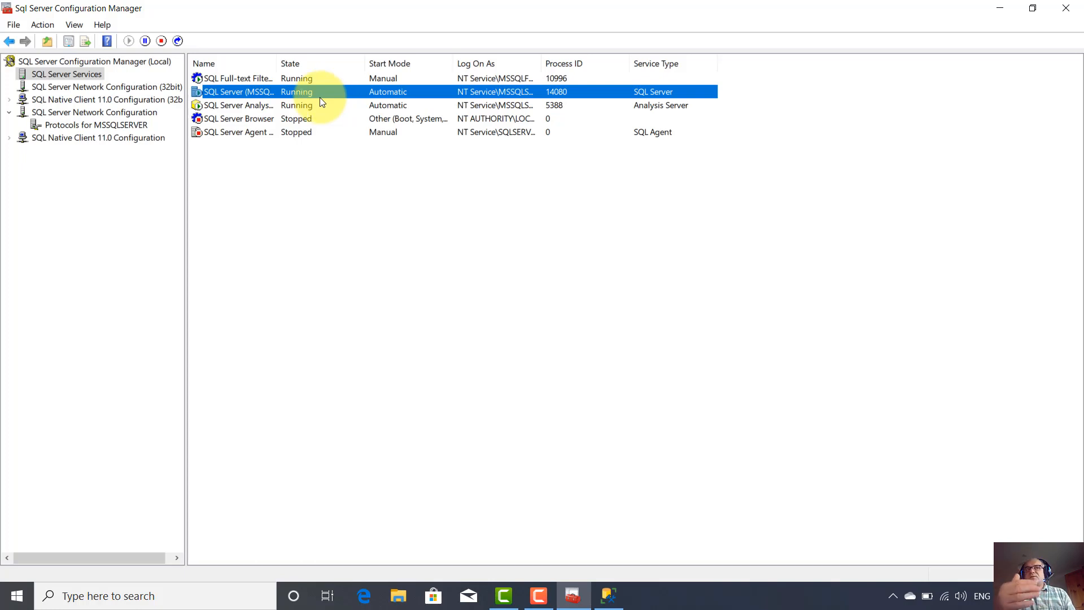
{"action": "right_click", "coordinate": [260, 90]}
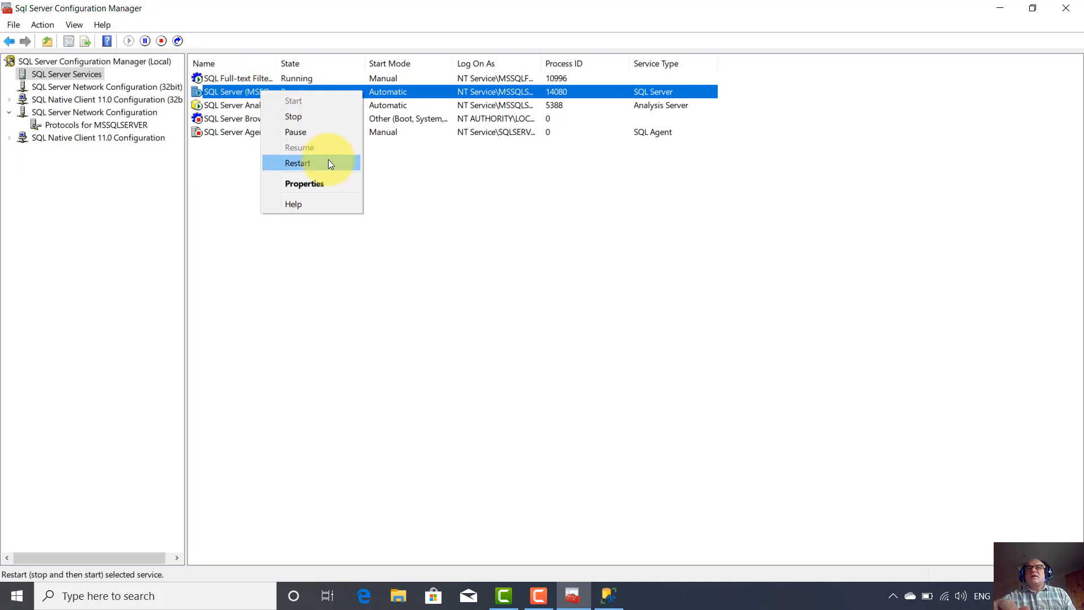
{"action": "left_click", "coordinate": [309, 163]}
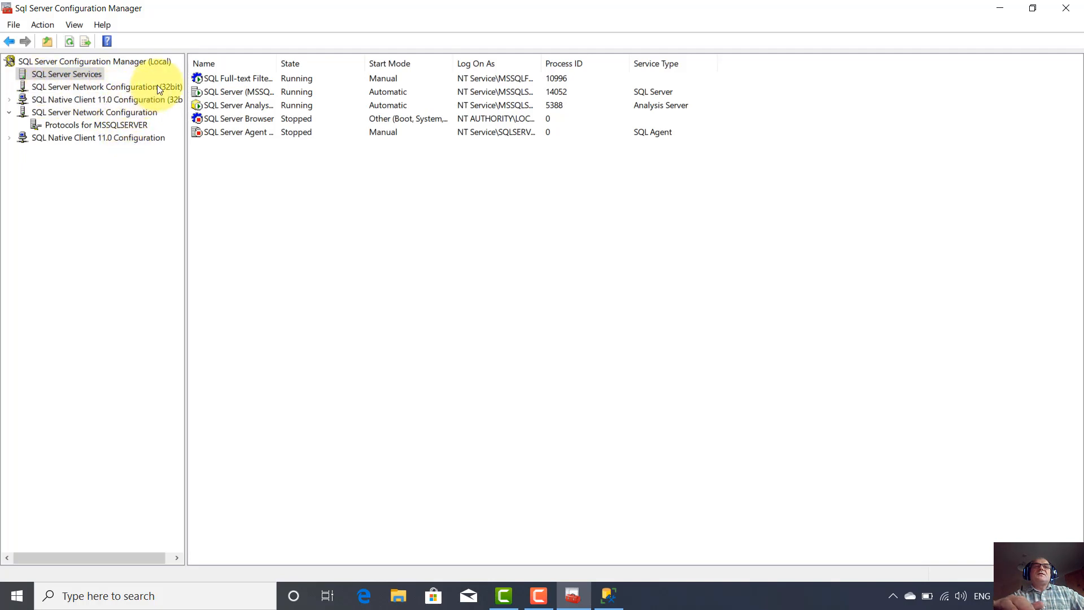
Step: Review the contents of the 32-bit SQL Server Network Configuration, SQL Server Network Configuration and SQL Native Client 11.0 Configuration nodes
{"action": "left_click", "coordinate": [9, 114]}
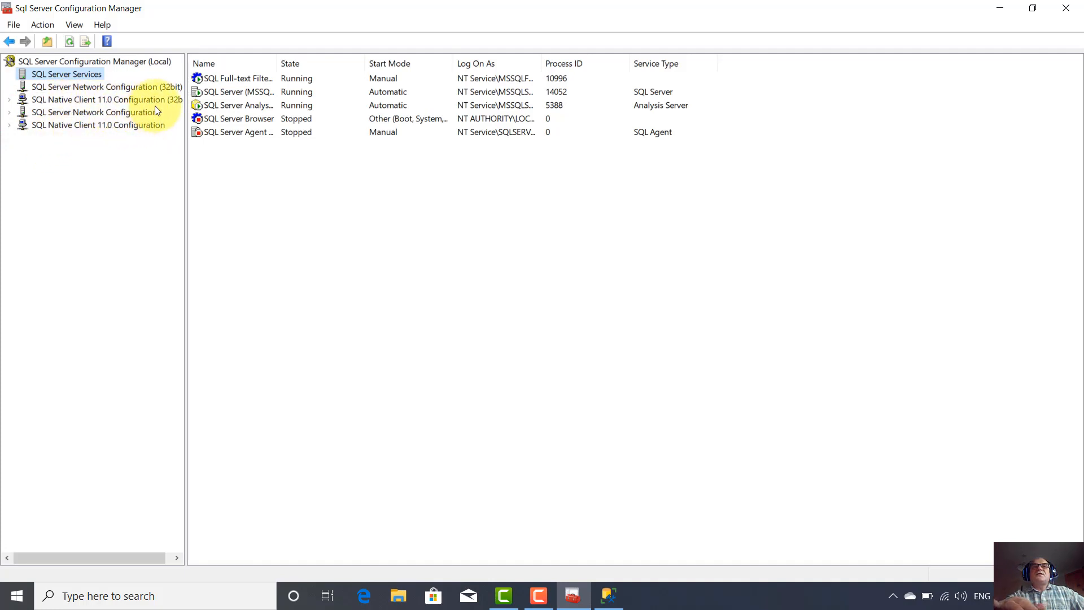
{"action": "left_click", "coordinate": [131, 89]}
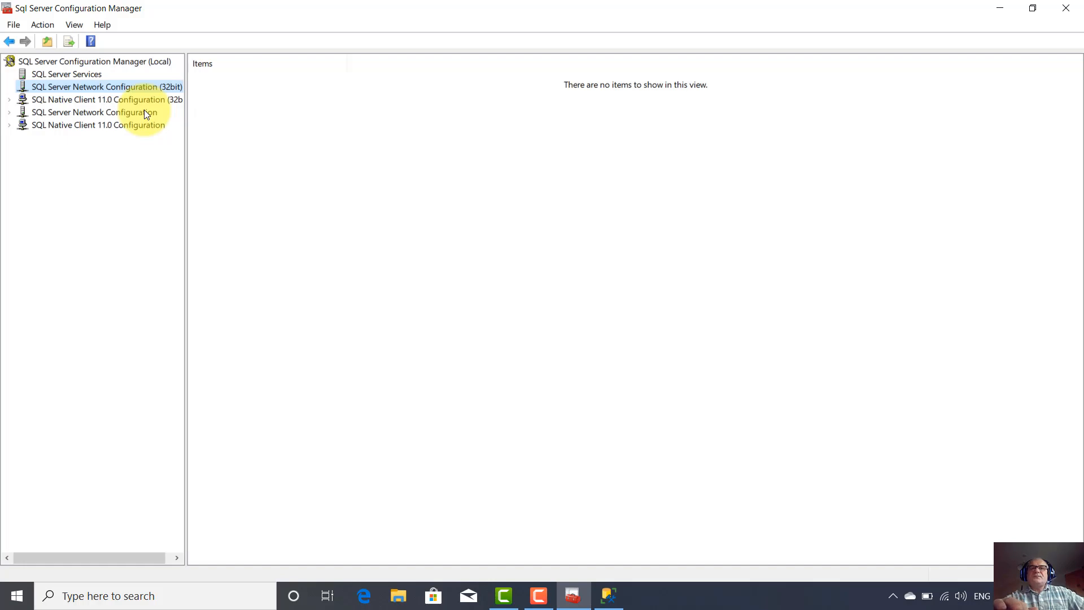
{"action": "left_click", "coordinate": [135, 114]}
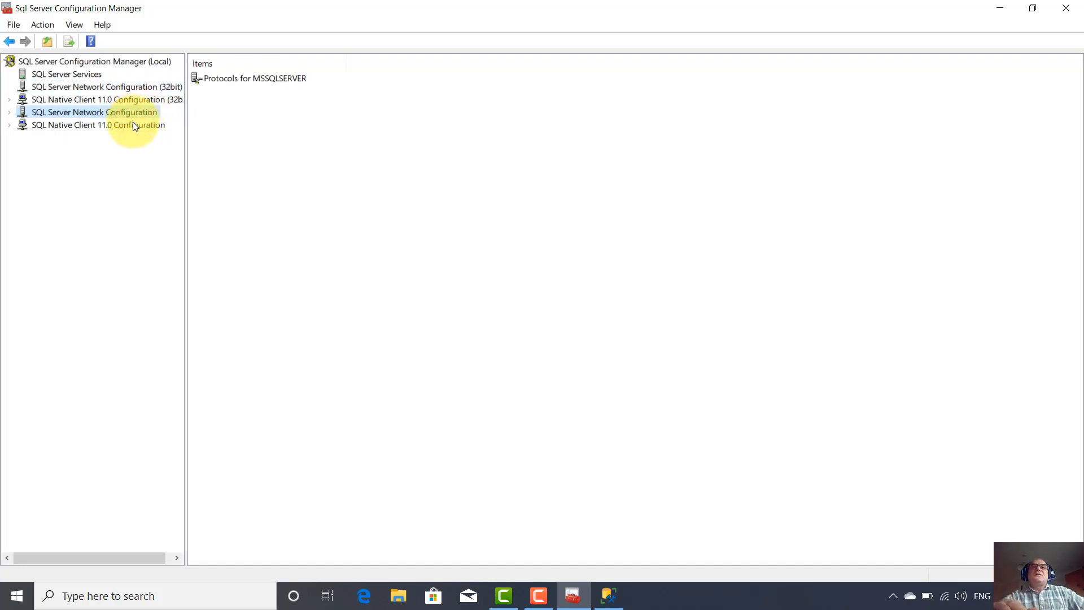
{"action": "left_click", "coordinate": [134, 127]}
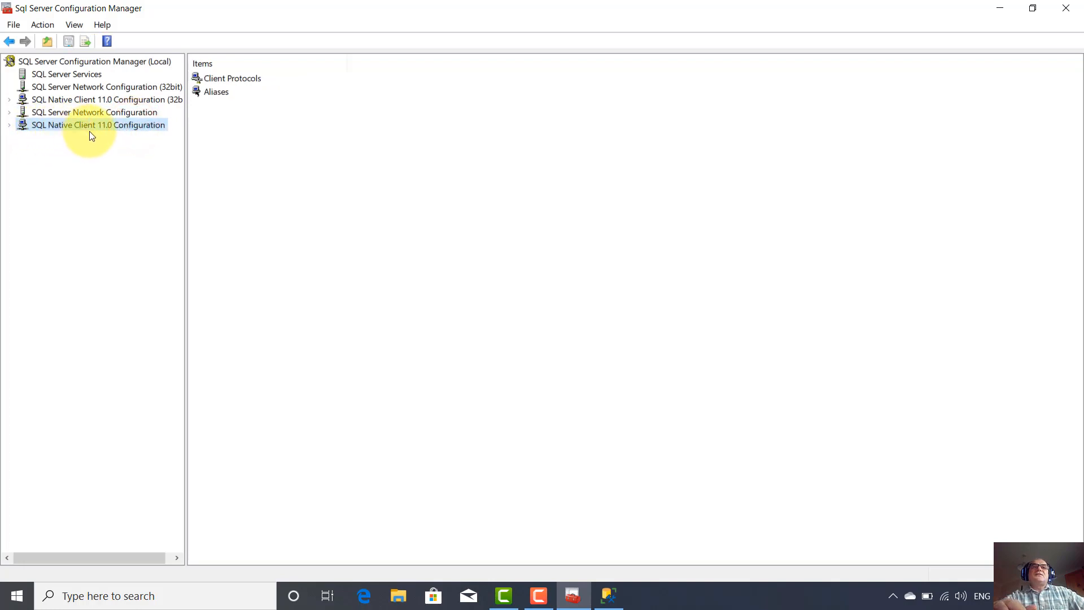
Step: Examine the SQL Native Client 11.0 client protocols Shared Memory, TCP/IP and Named Pipes, checking the Management Studio connection in between
{"action": "left_click", "coordinate": [9, 125]}
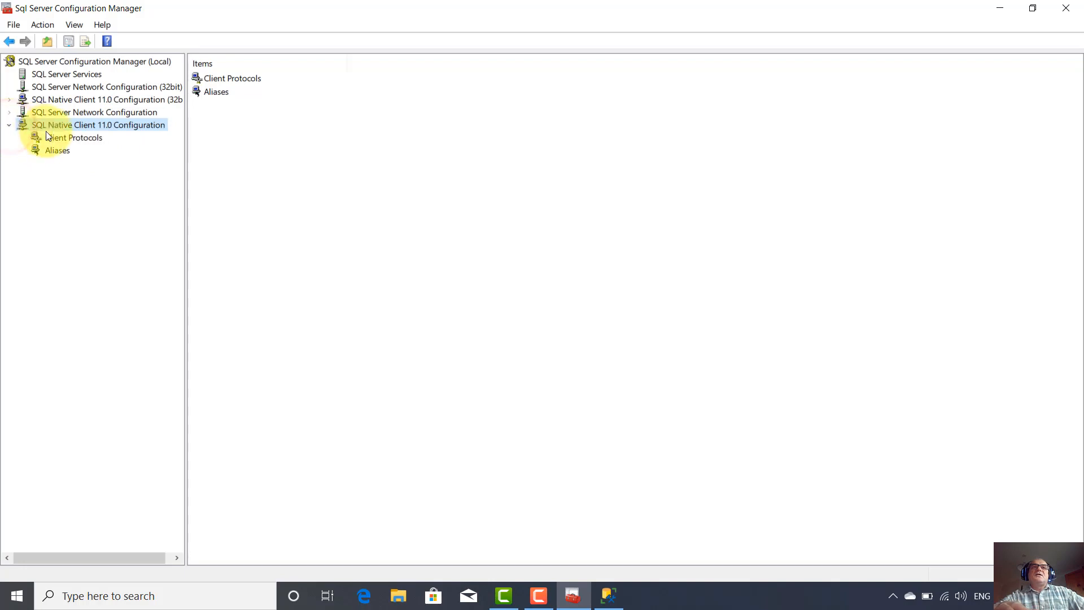
{"action": "left_click", "coordinate": [81, 138]}
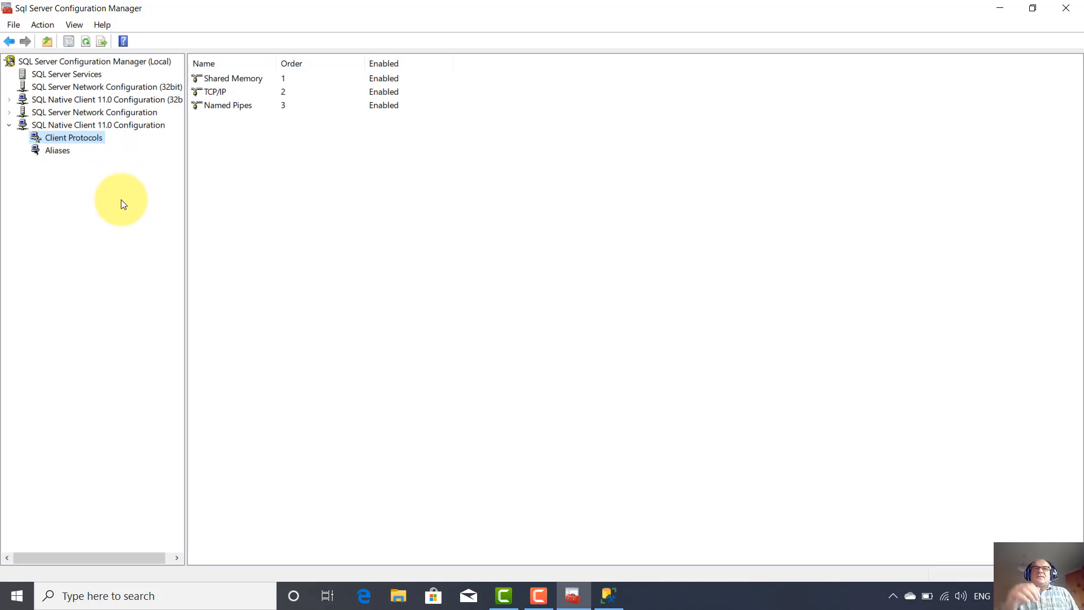
{"action": "left_click", "coordinate": [236, 80]}
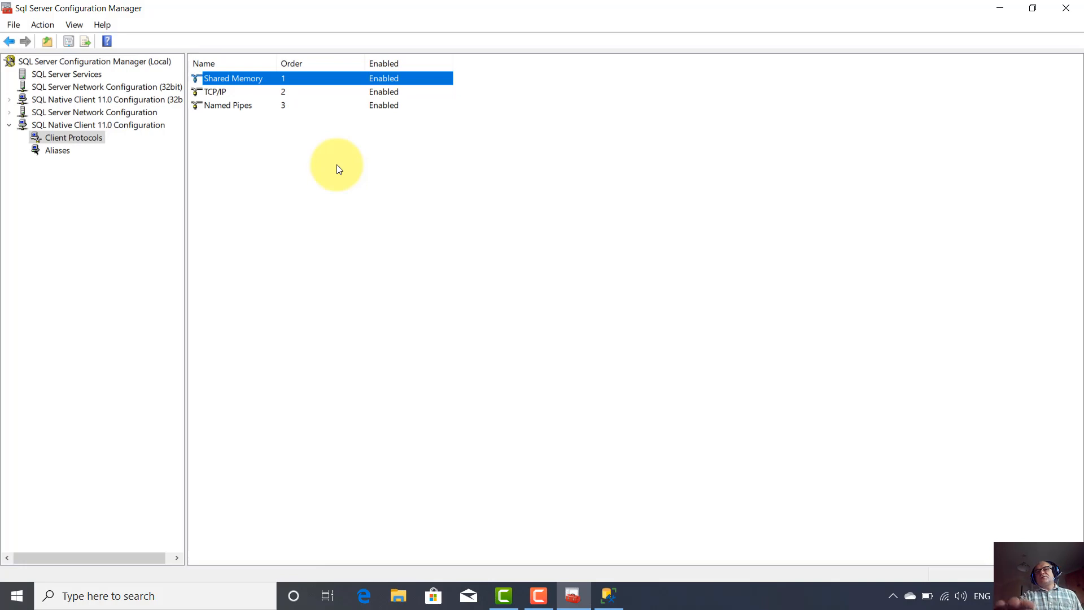
{"action": "left_click", "coordinate": [609, 596]}
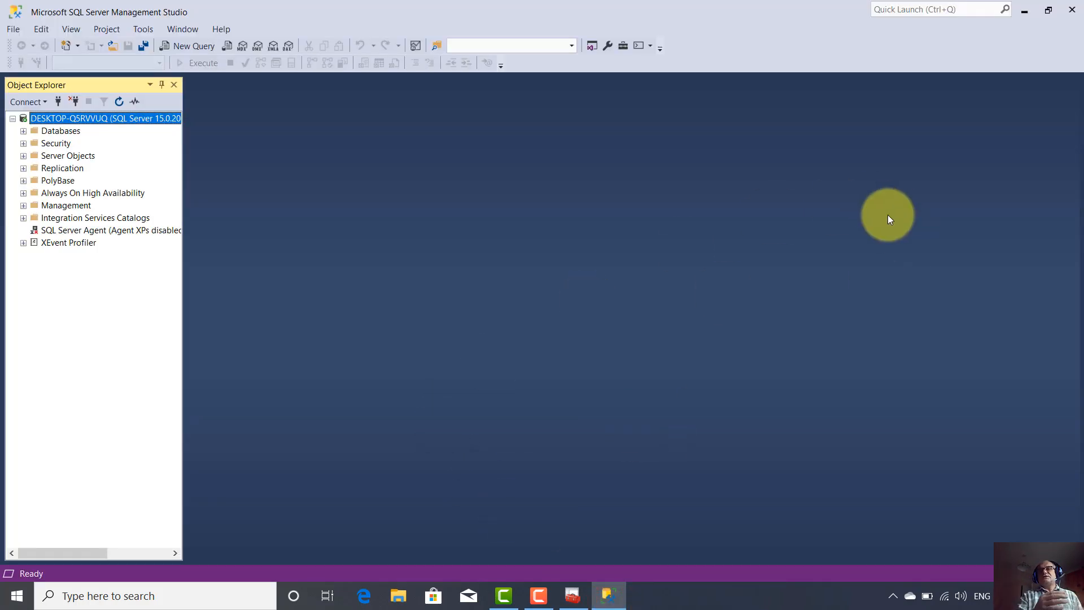
{"action": "left_click", "coordinate": [1024, 11]}
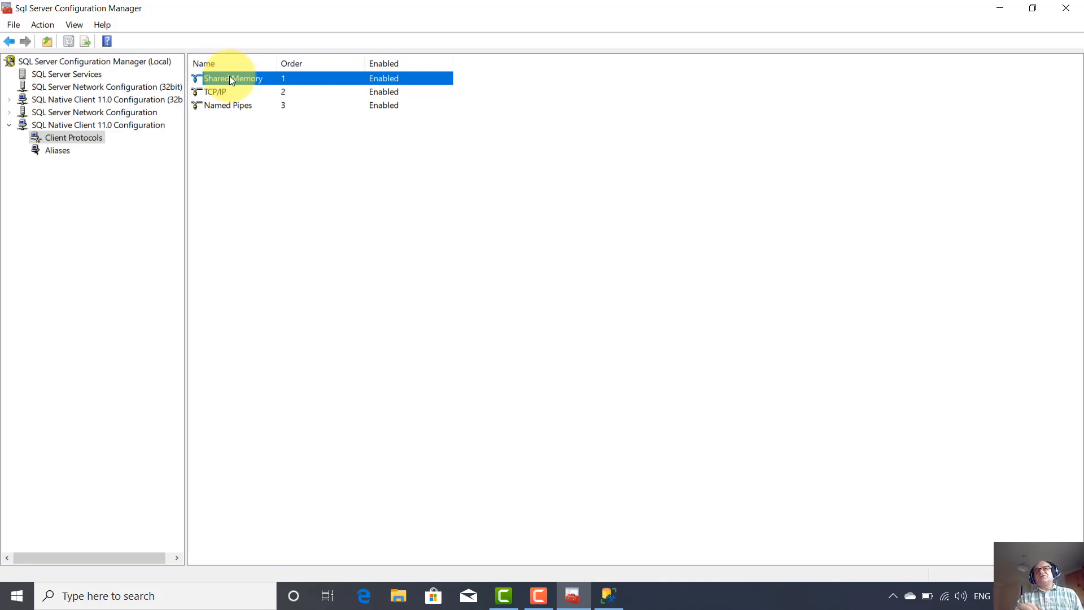
{"action": "left_click", "coordinate": [214, 90]}
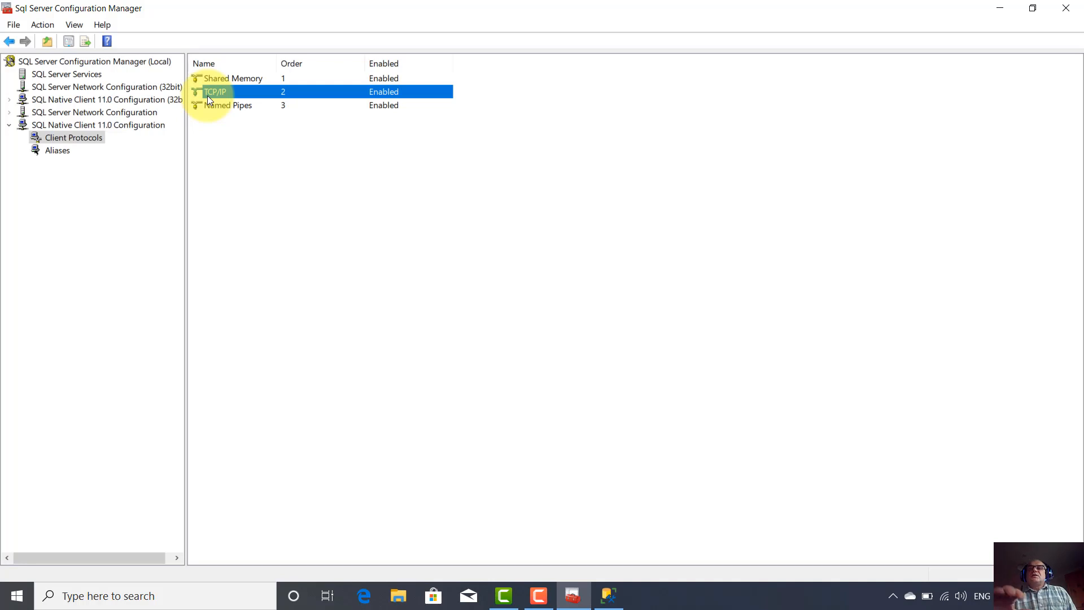
{"action": "left_click", "coordinate": [241, 106]}
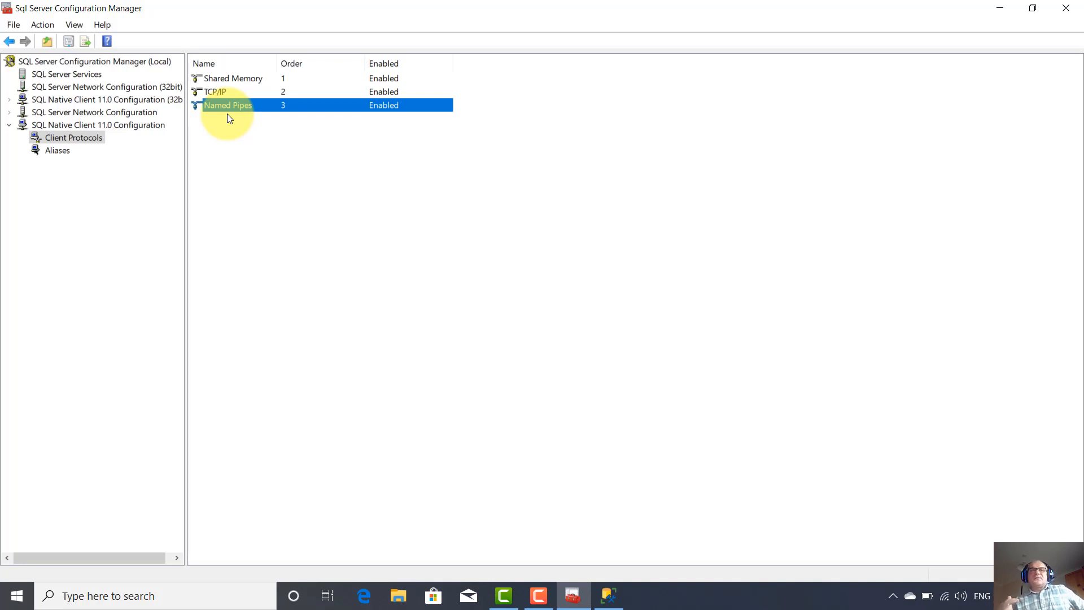
Step: Open the server network protocols for MSSQLSERVER and examine Shared Memory alongside the local connection in SQL Server Management Studio
{"action": "left_click", "coordinate": [9, 125]}
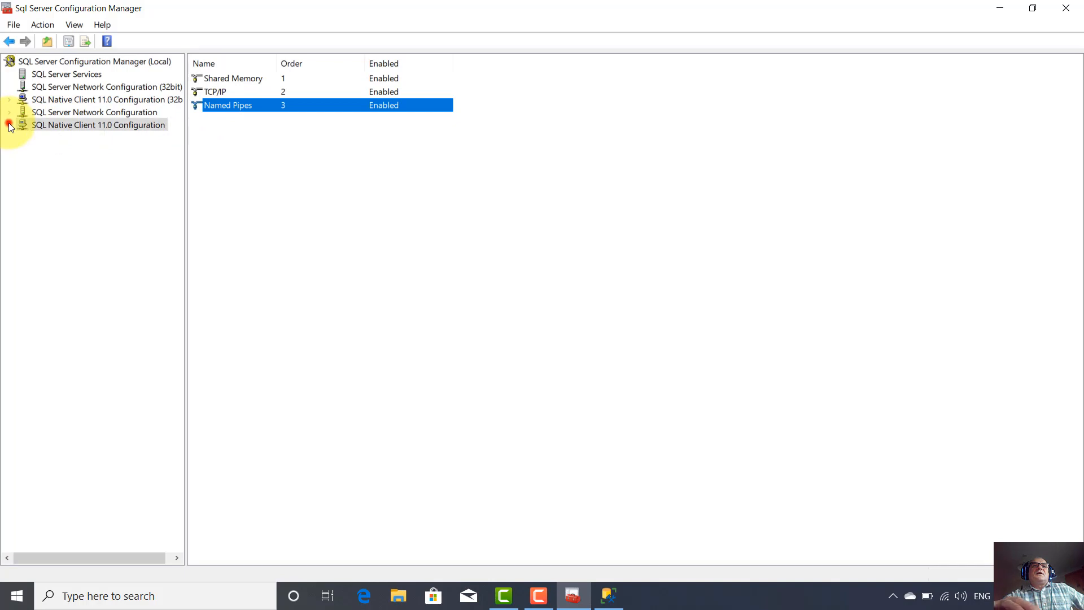
{"action": "left_click", "coordinate": [64, 113]}
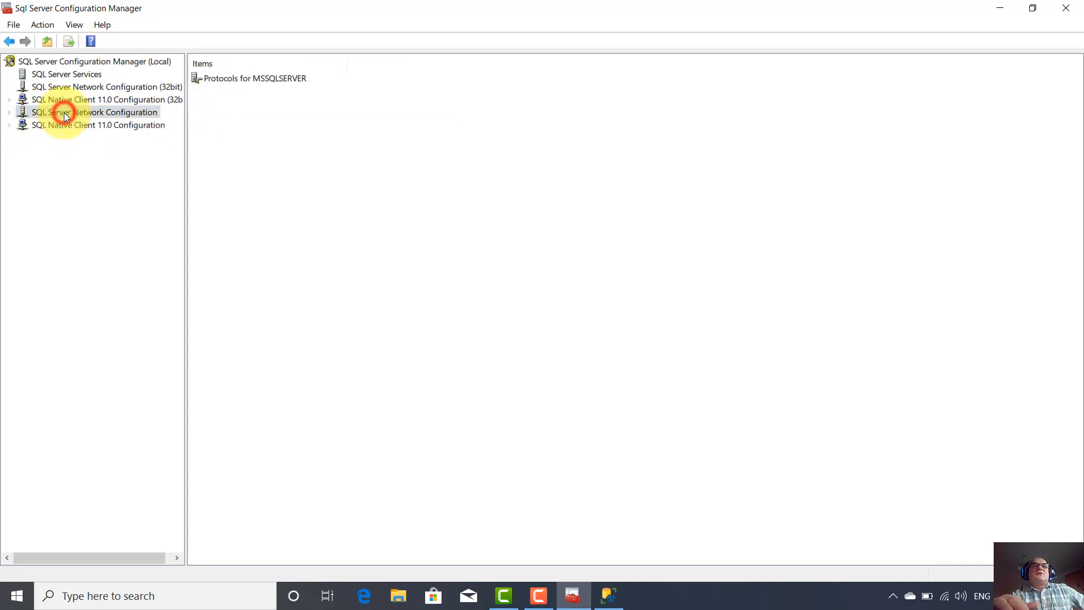
{"action": "left_click", "coordinate": [11, 114]}
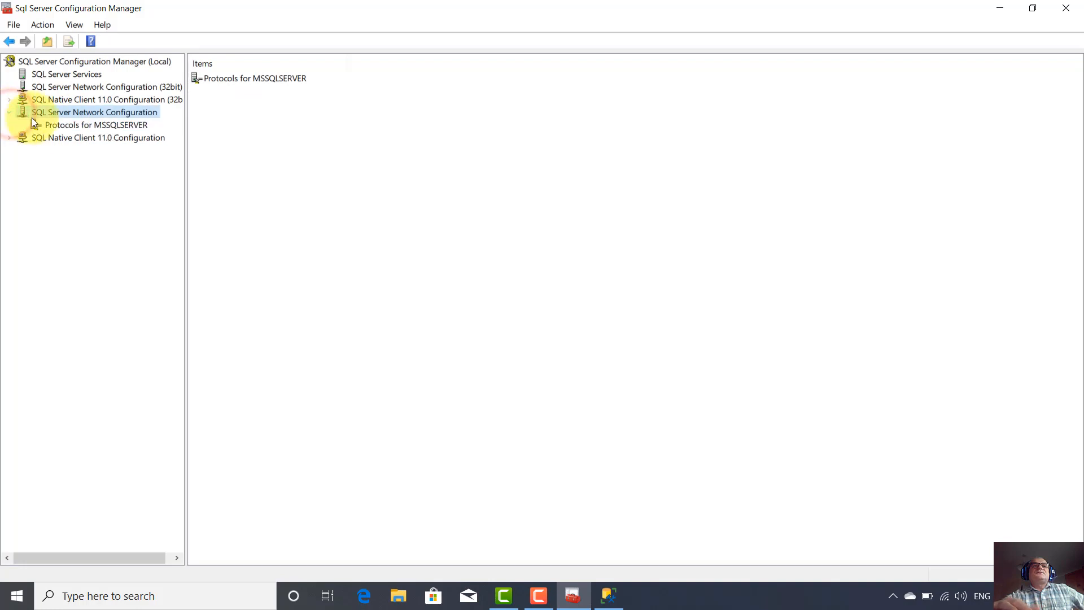
{"action": "left_click", "coordinate": [63, 124]}
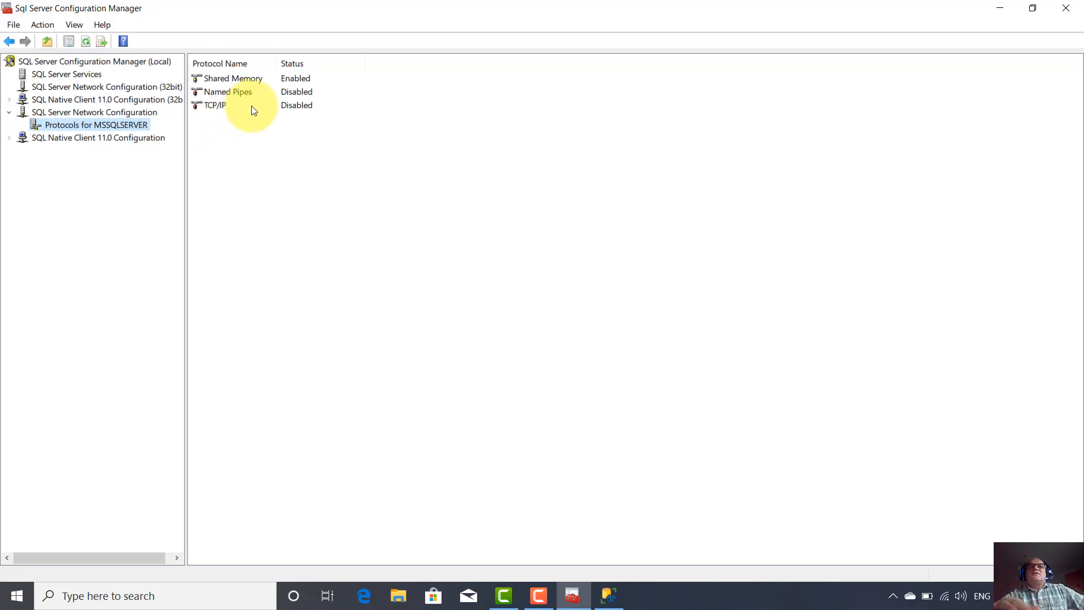
{"action": "left_click", "coordinate": [308, 79]}
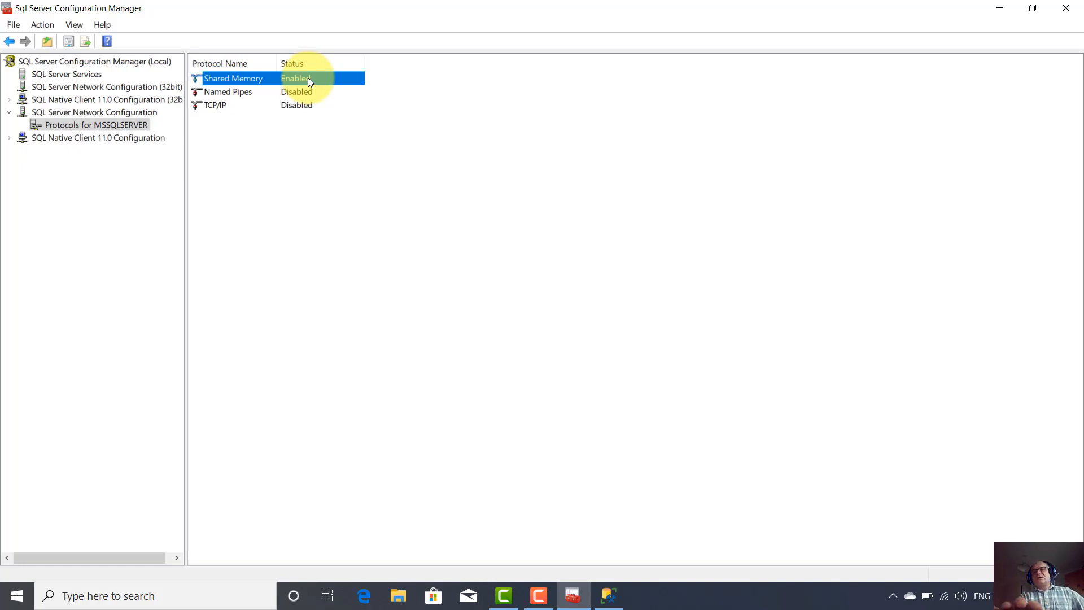
{"action": "left_click", "coordinate": [610, 597]}
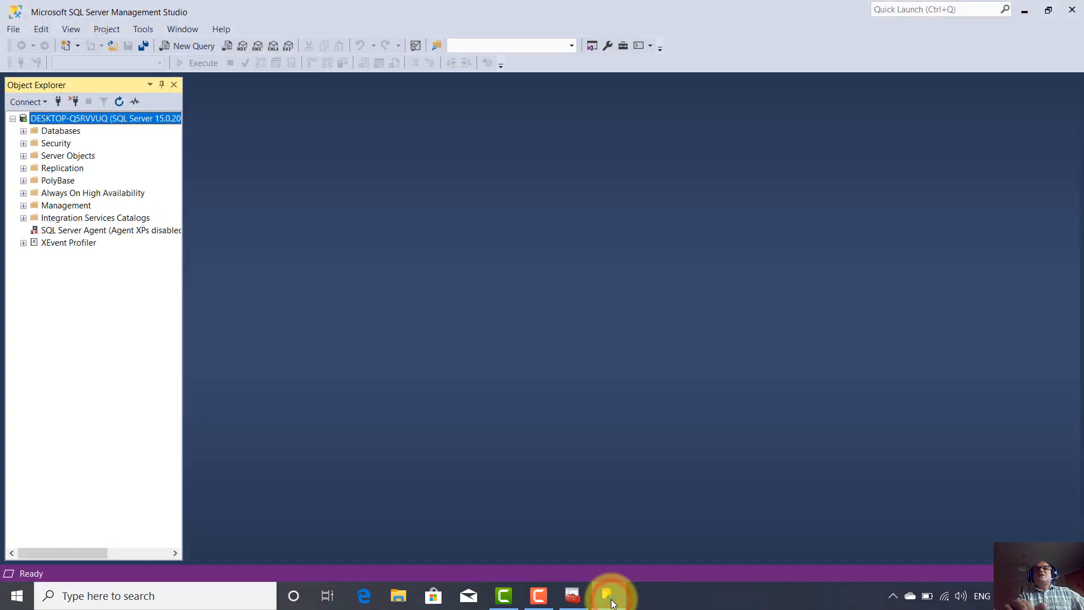
{"action": "left_click", "coordinate": [1026, 11]}
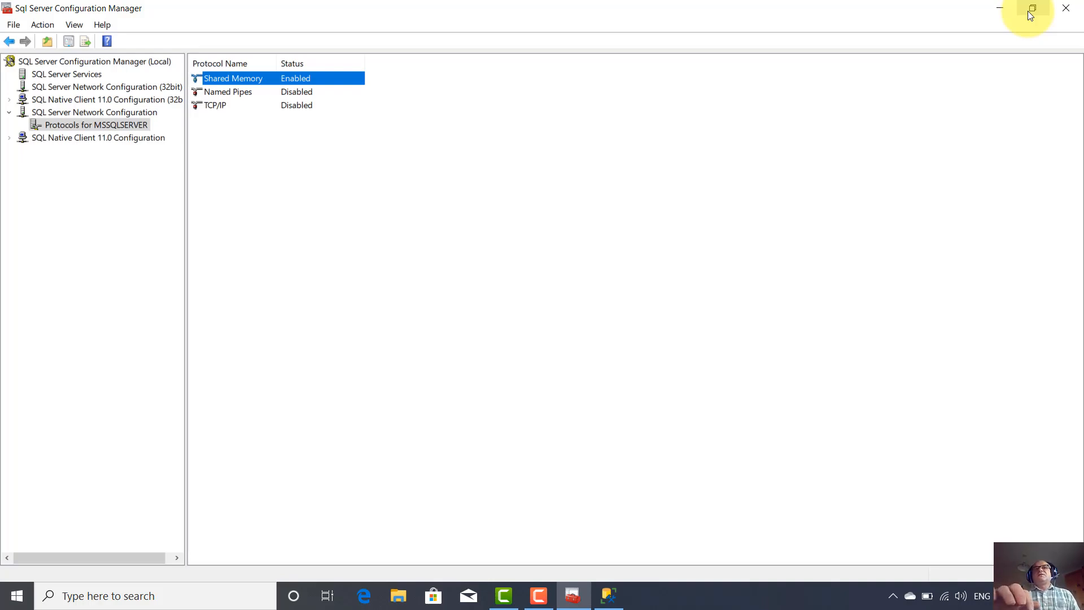
Step: Compare the status of the Named Pipes and TCP/IP protocols for MSSQLSERVER
{"action": "left_click", "coordinate": [250, 94]}
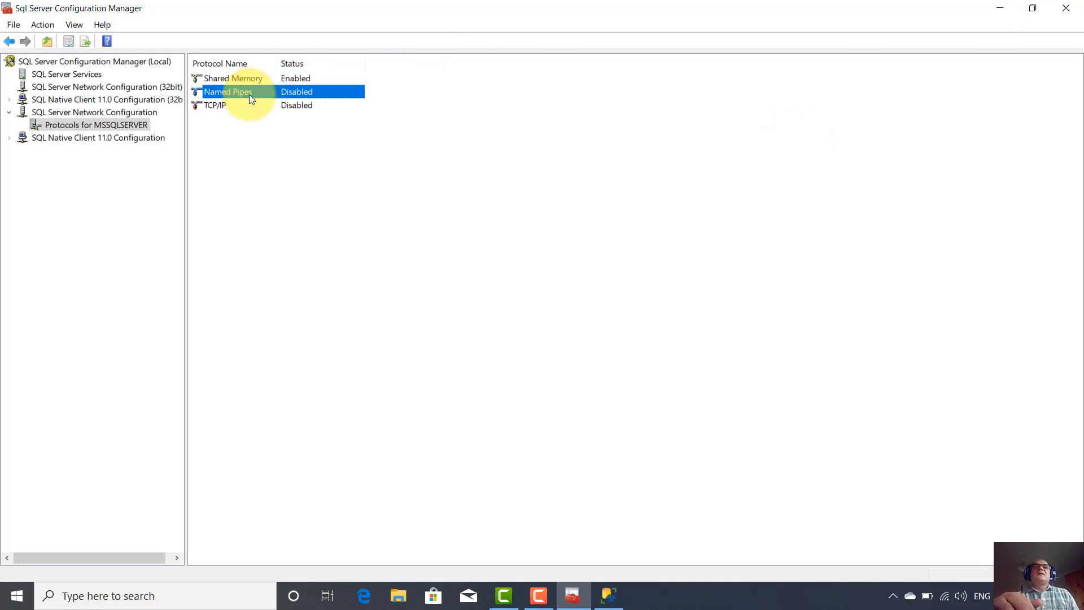
{"action": "left_click", "coordinate": [242, 107]}
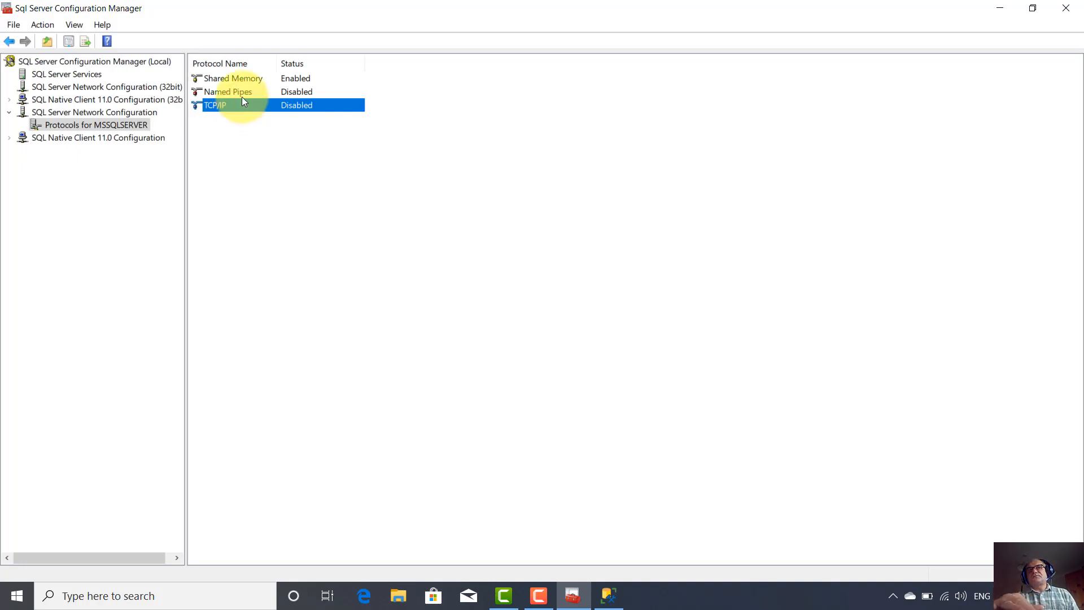
{"action": "left_click", "coordinate": [243, 95]}
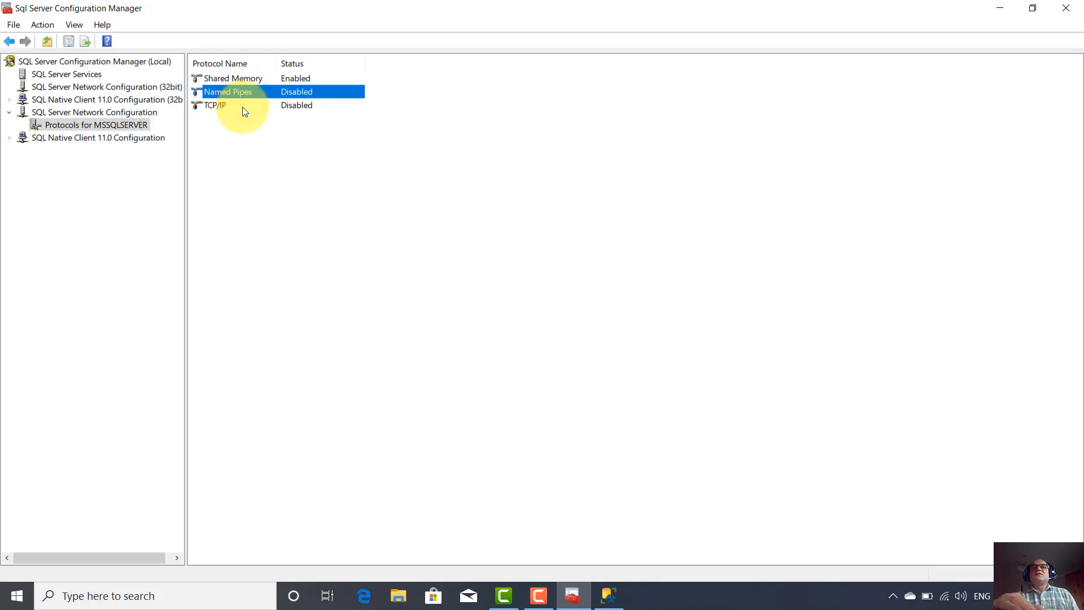
{"action": "left_click", "coordinate": [242, 107]}
{"action": "left_click", "coordinate": [251, 93]}
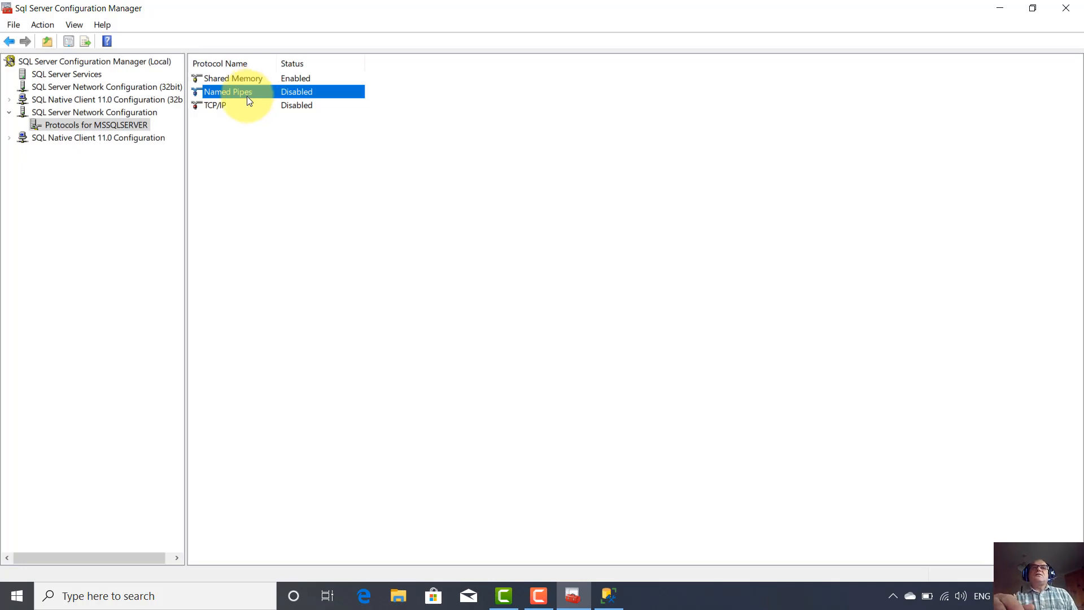
{"action": "left_click", "coordinate": [246, 109]}
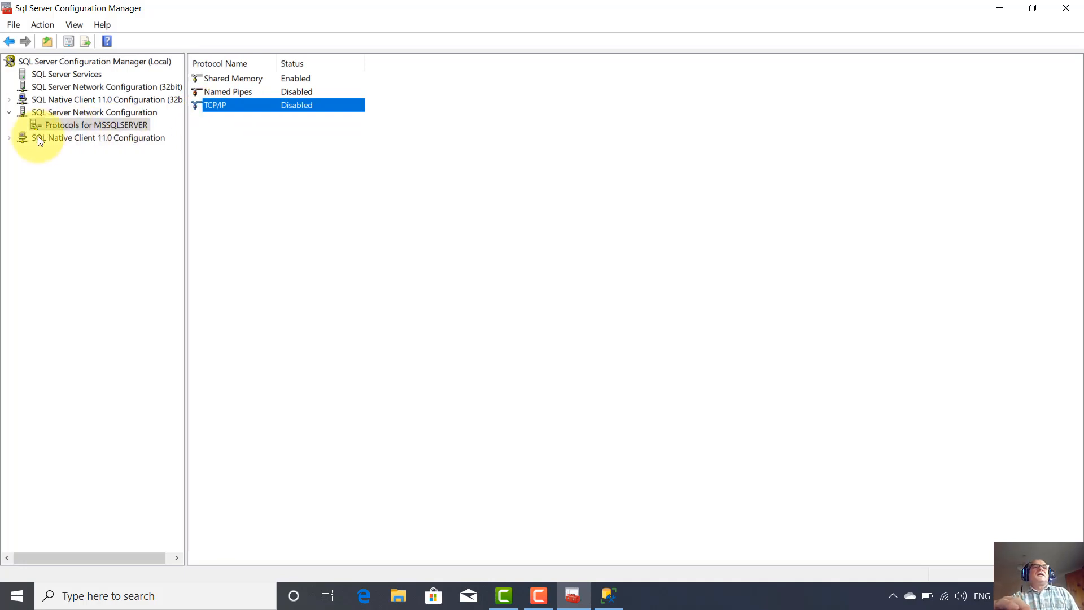
Step: Collapse SQL Server Network Configuration and select the SQL Server (MSSQLSERVER) service under SQL Server Services
{"action": "left_click", "coordinate": [12, 113]}
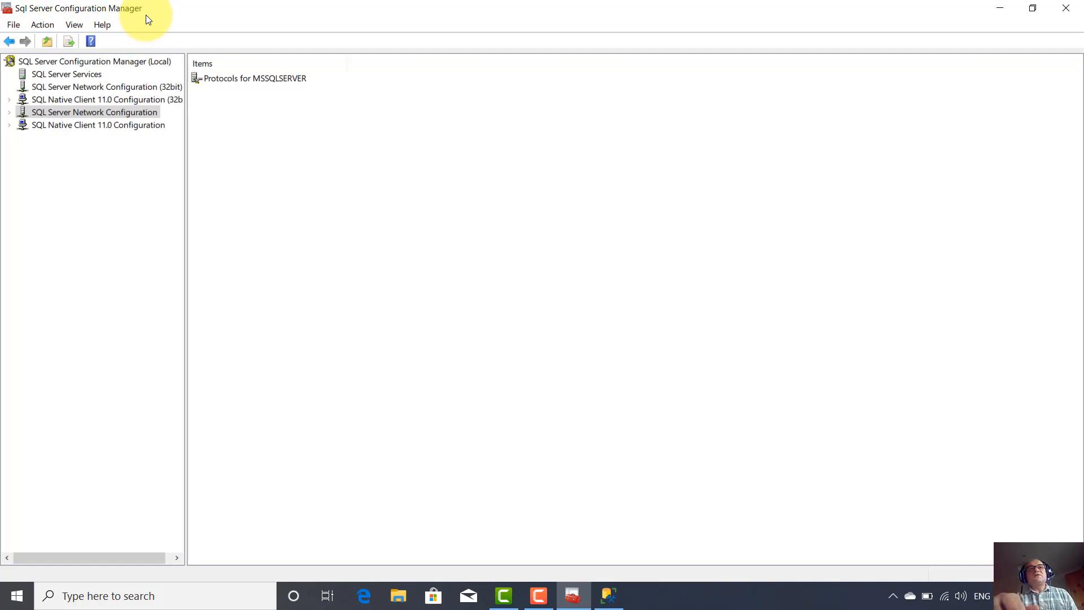
{"action": "left_click", "coordinate": [37, 77]}
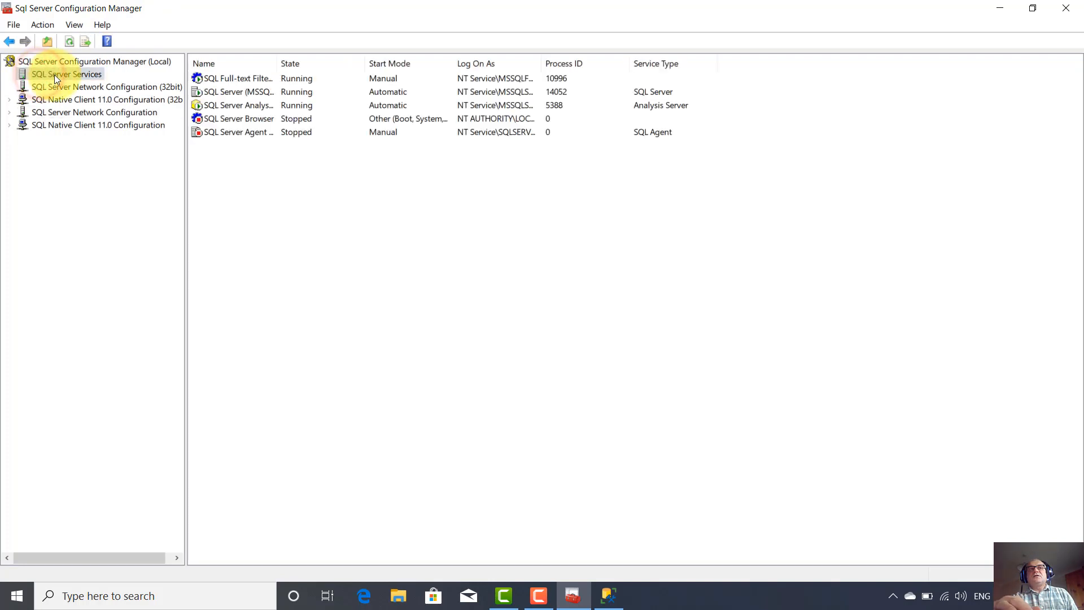
{"action": "left_click", "coordinate": [220, 92]}
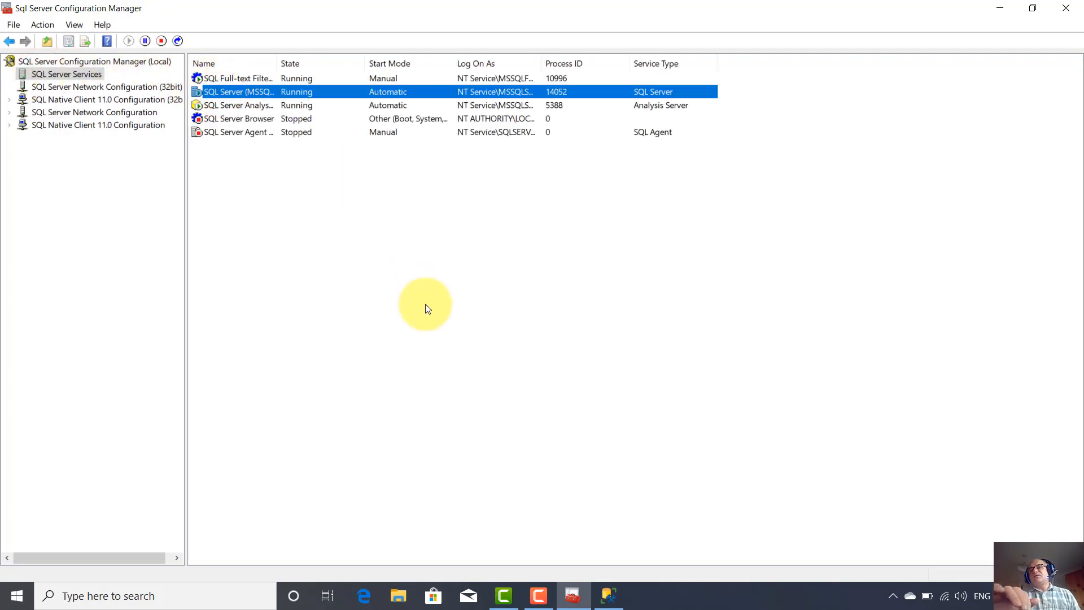